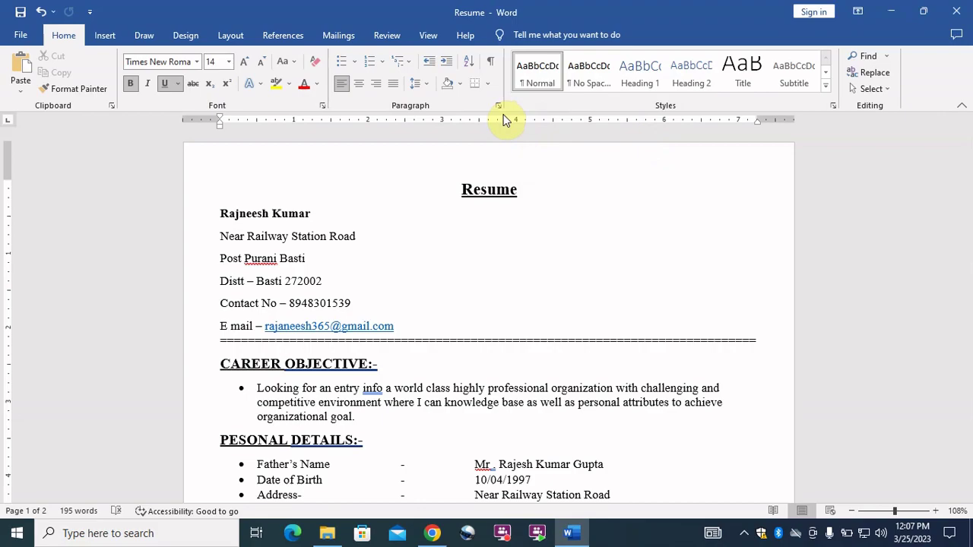
Scroll through the finished sample resume to review it
scroll(514, 271, down, 10)
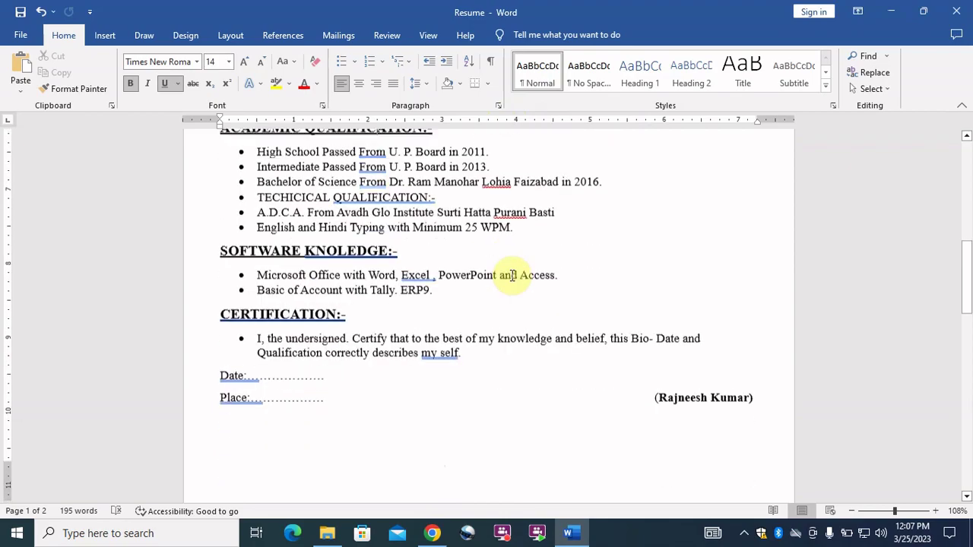
scroll(514, 275, up, 3)
scroll(513, 275, up, 5)
scroll(513, 276, up, 3)
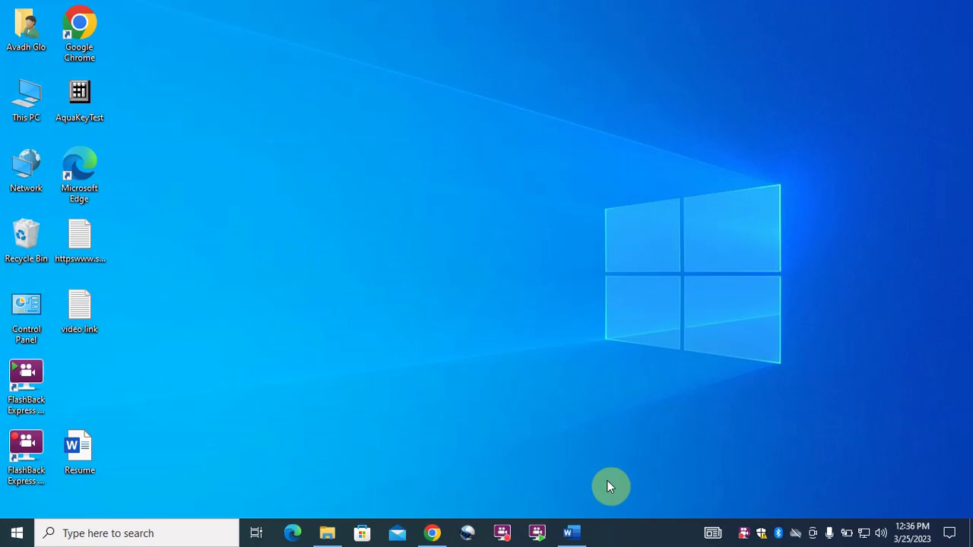
Restore the Resume - Word window from the taskbar
click(576, 535)
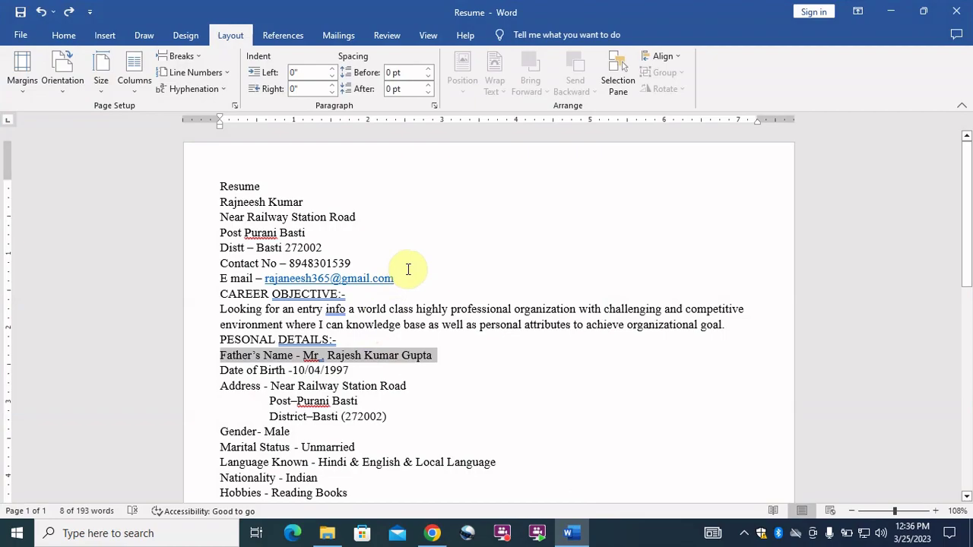
click(64, 36)
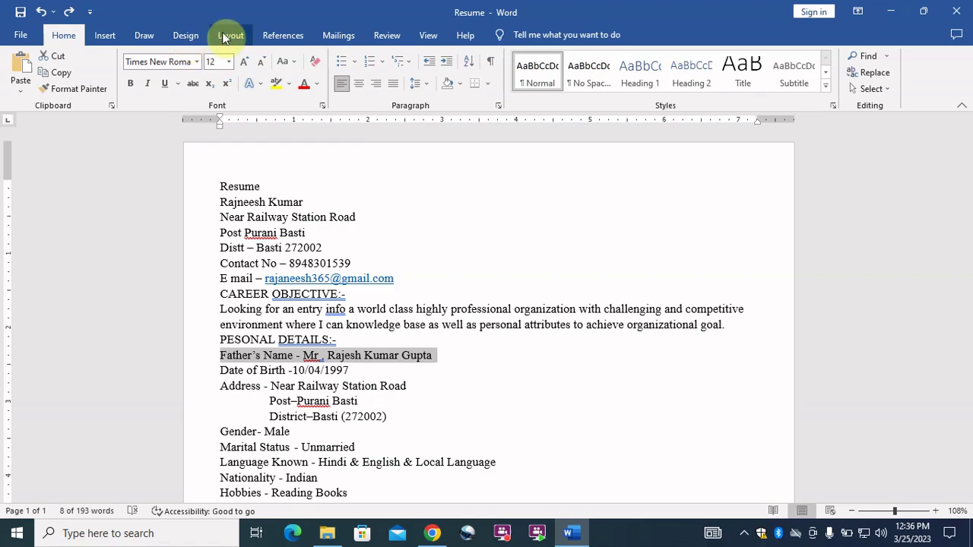
click(229, 35)
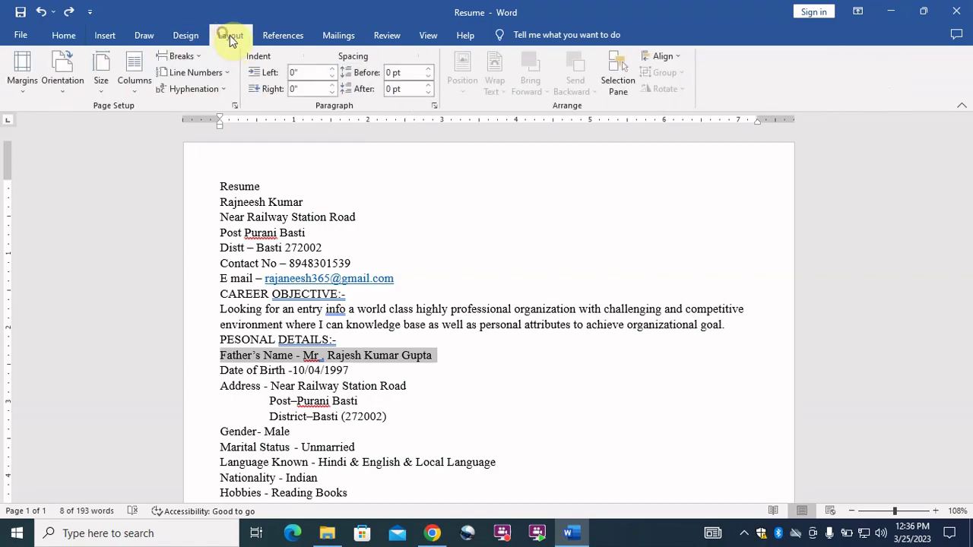
click(30, 73)
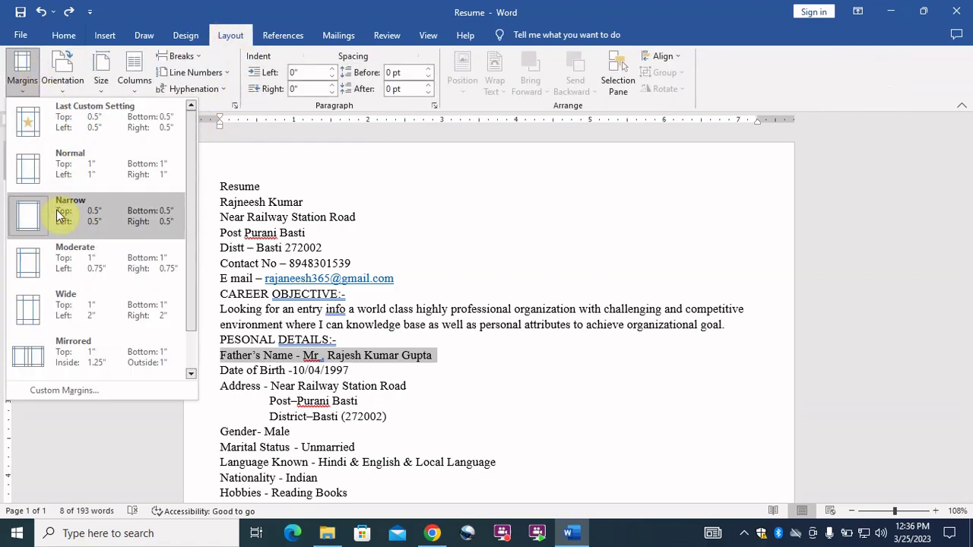
click(96, 80)
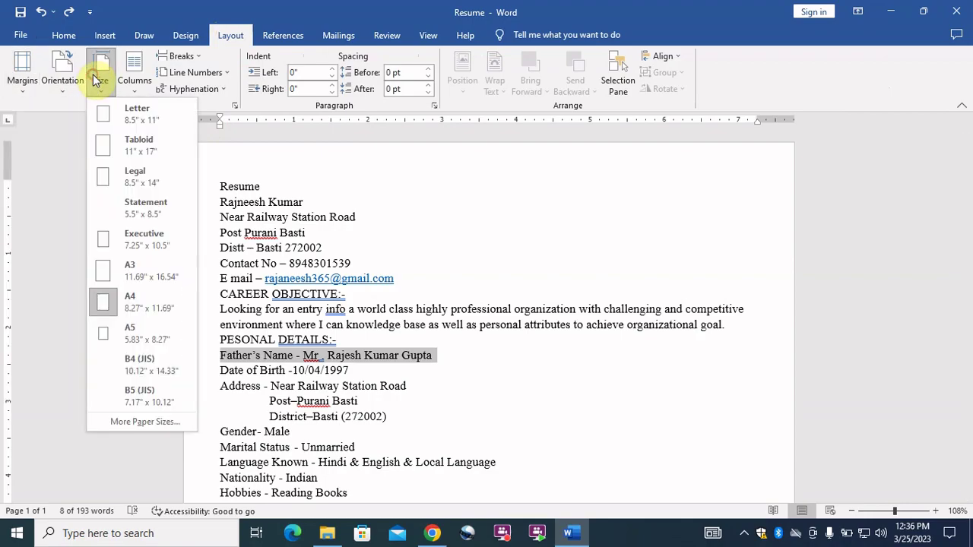
click(55, 234)
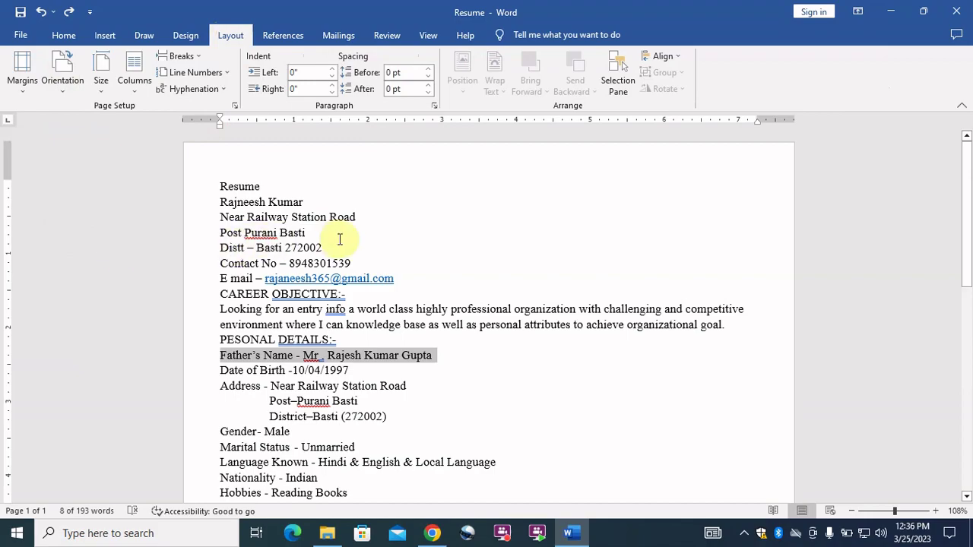
scroll(387, 227, down, 2)
scroll(387, 227, down, 3)
scroll(388, 227, up, 5)
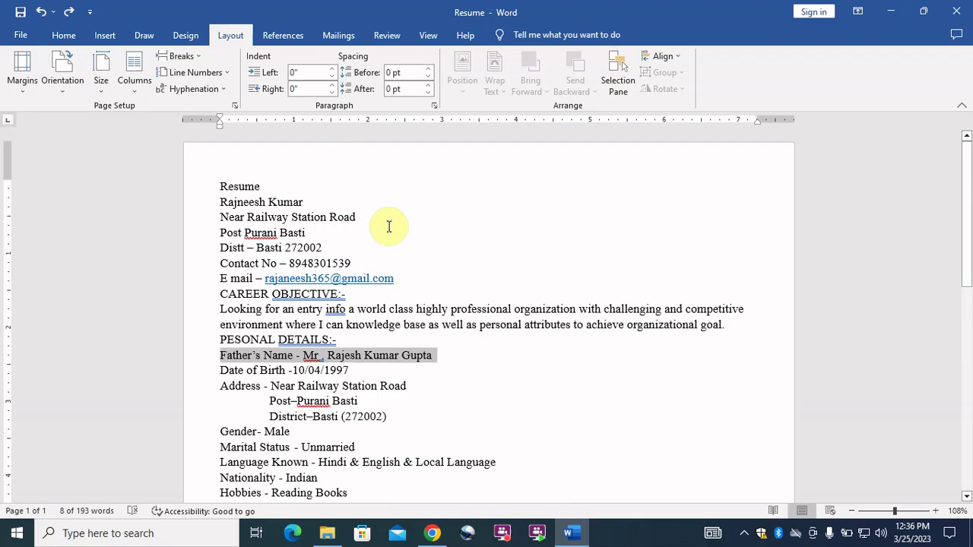
scroll(371, 271, down, 3)
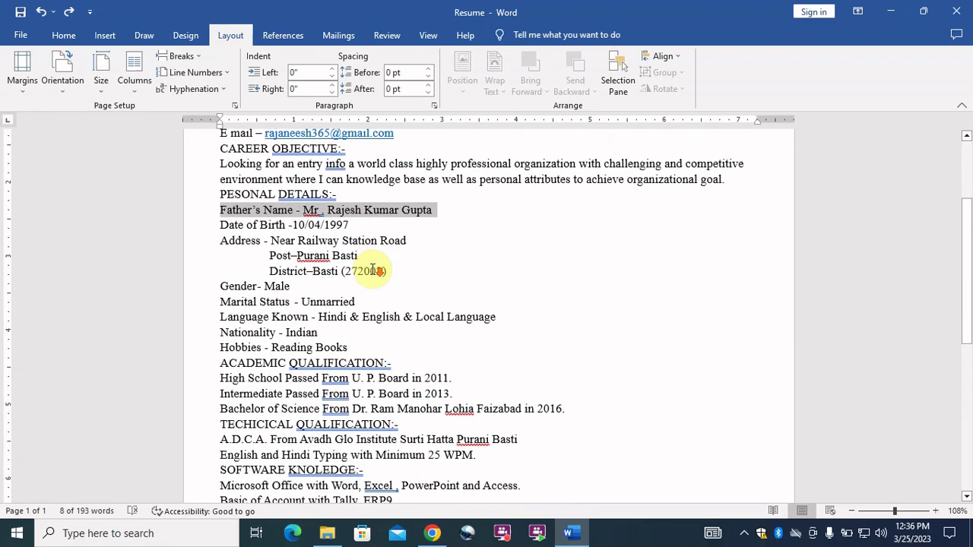
scroll(373, 271, down, 4)
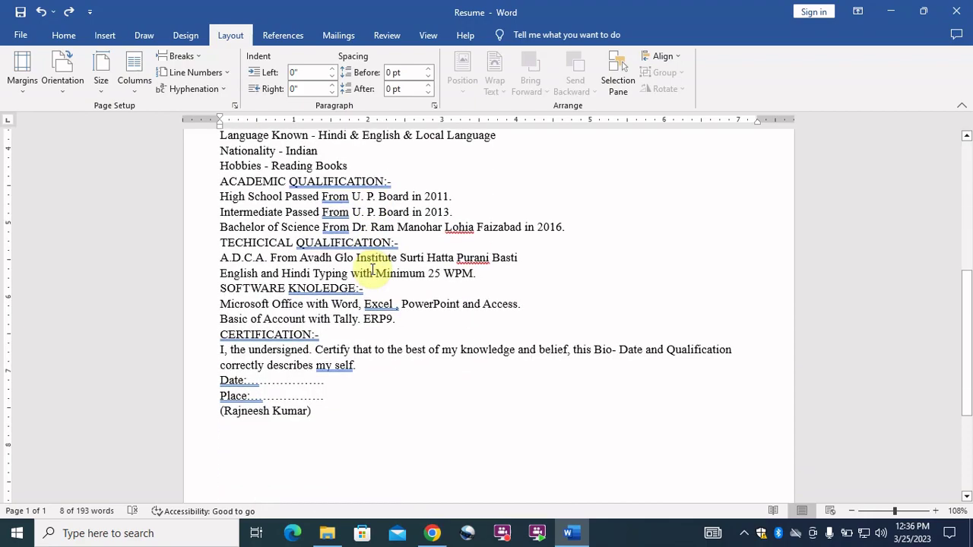
scroll(373, 270, up, 4)
scroll(373, 269, up, 2)
scroll(373, 270, up, 1)
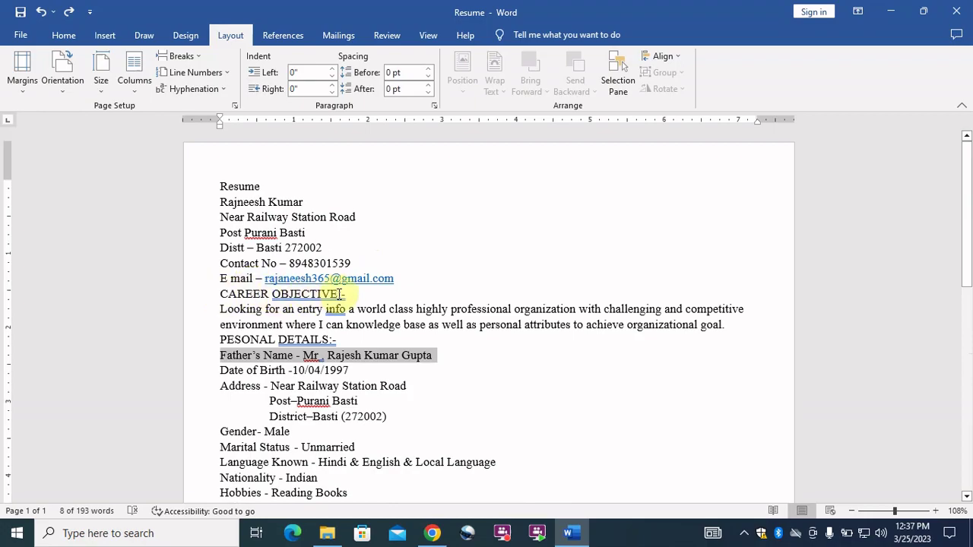
scroll(347, 299, down, 1)
scroll(347, 299, down, 1)
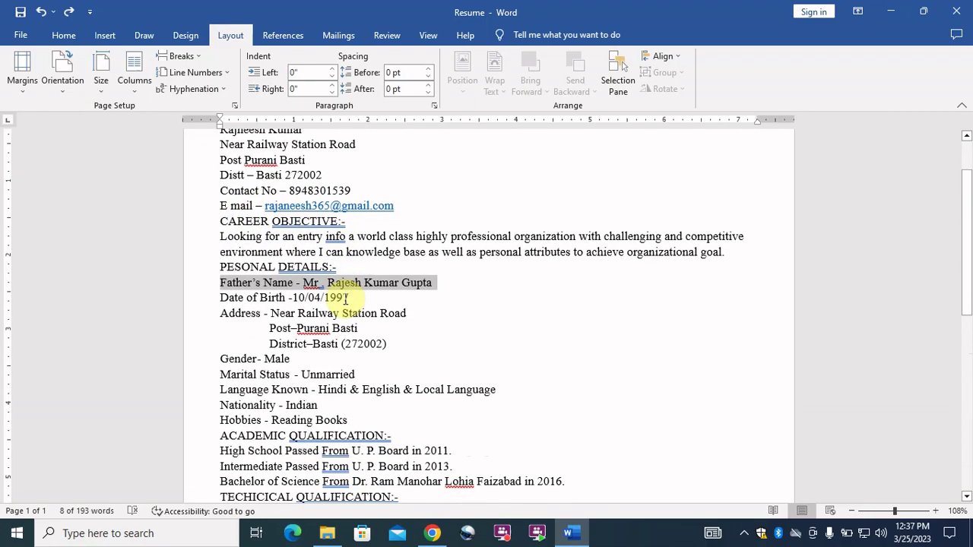
scroll(347, 298, down, 1)
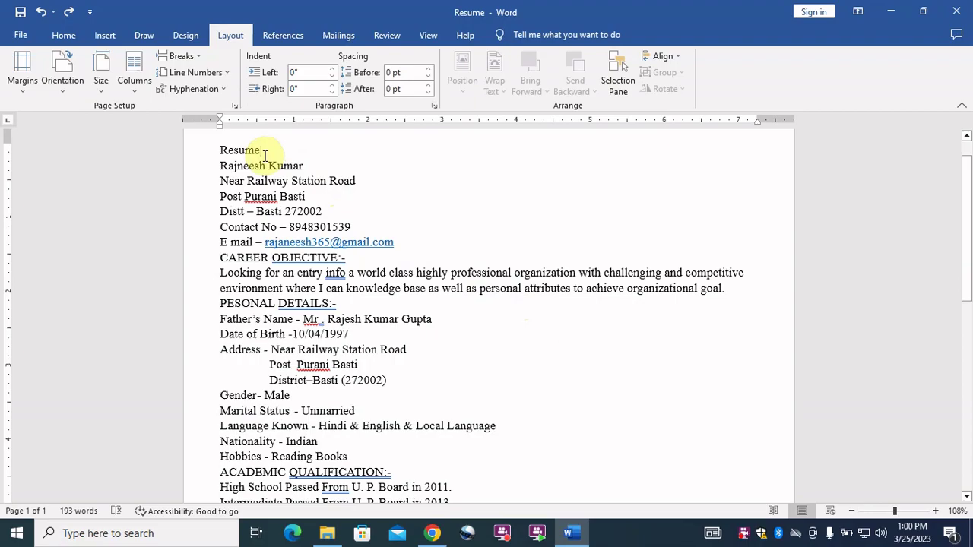
Add blank lines after the title, e-mail line, CAREER OBJECTIVE heading and around ACADEMIC QUALIFICATION
key(Return)
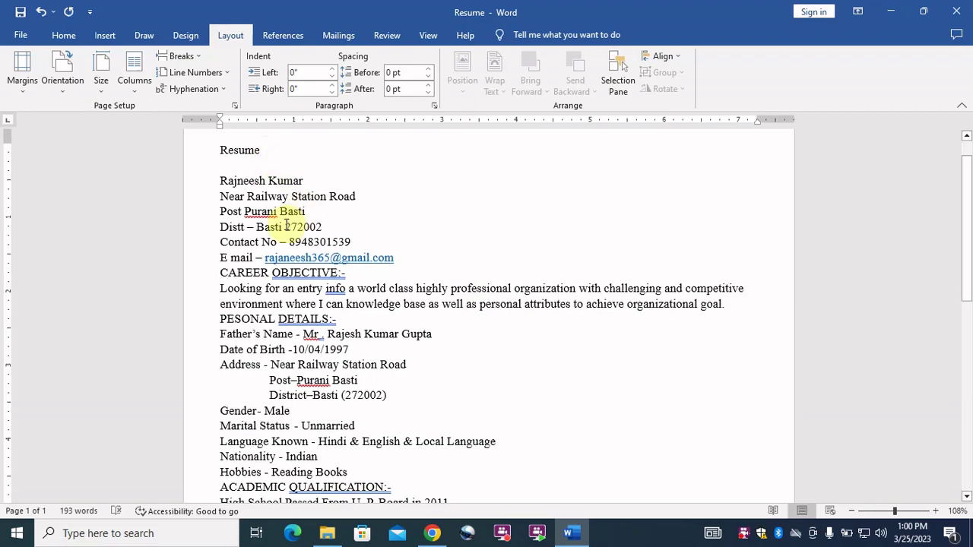
click(393, 258)
key(Return)
click(347, 287)
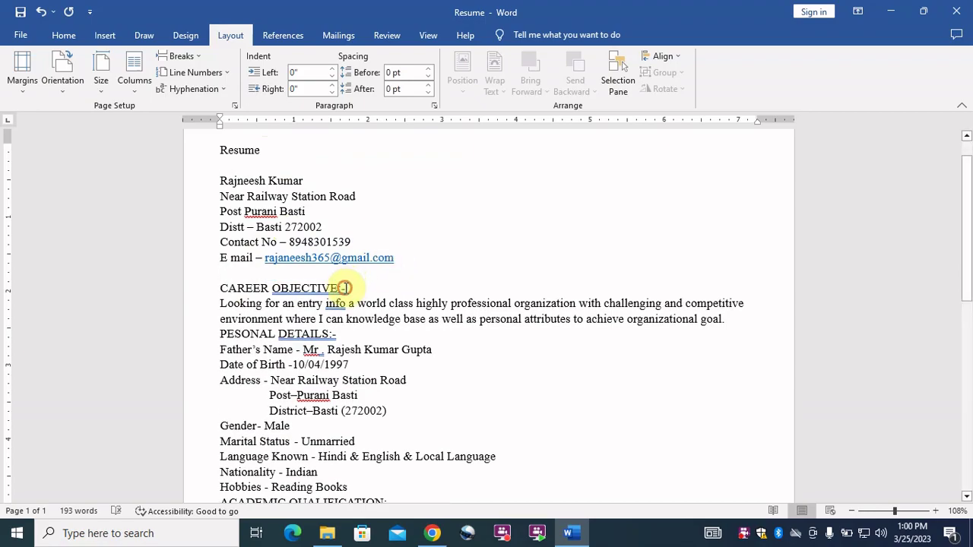
key(Return)
scroll(398, 354, down, 2)
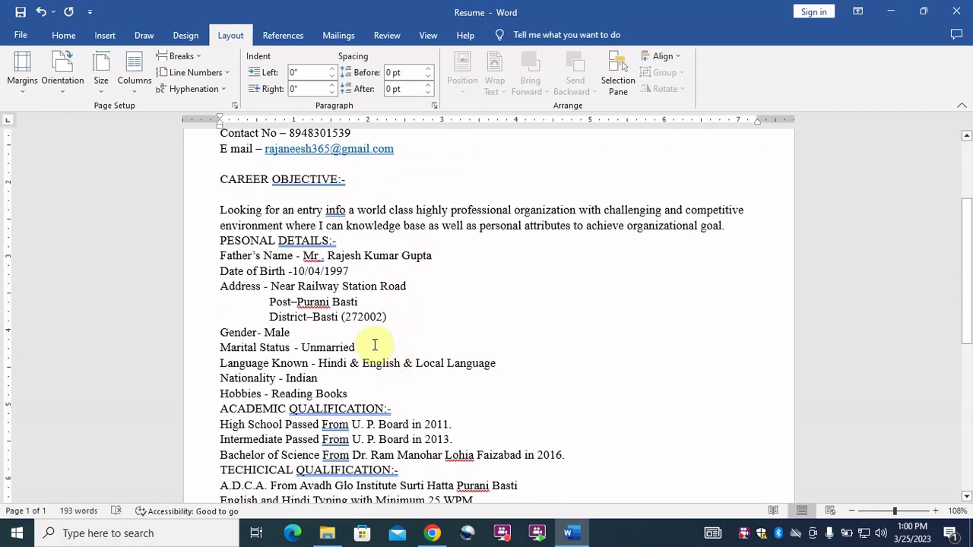
scroll(304, 338, down, 1)
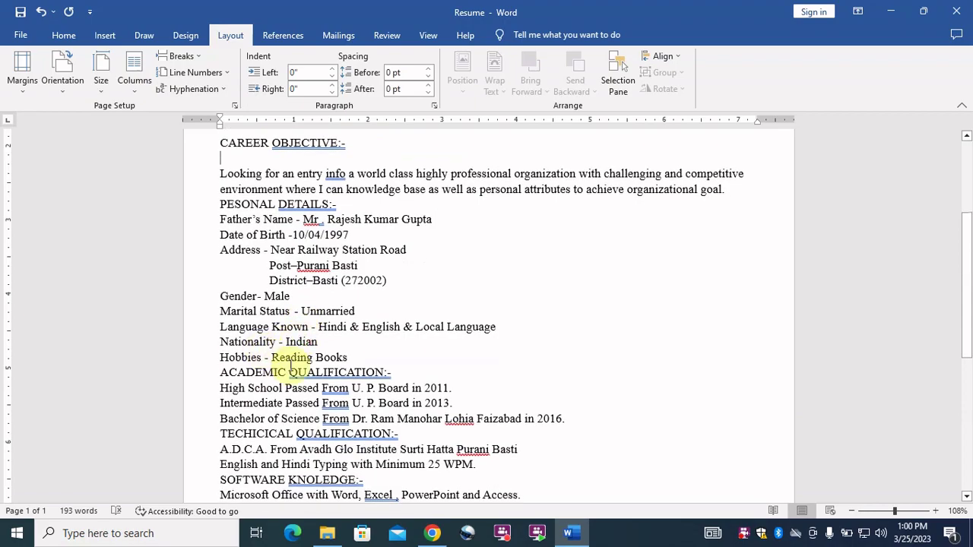
click(395, 373)
key(Return)
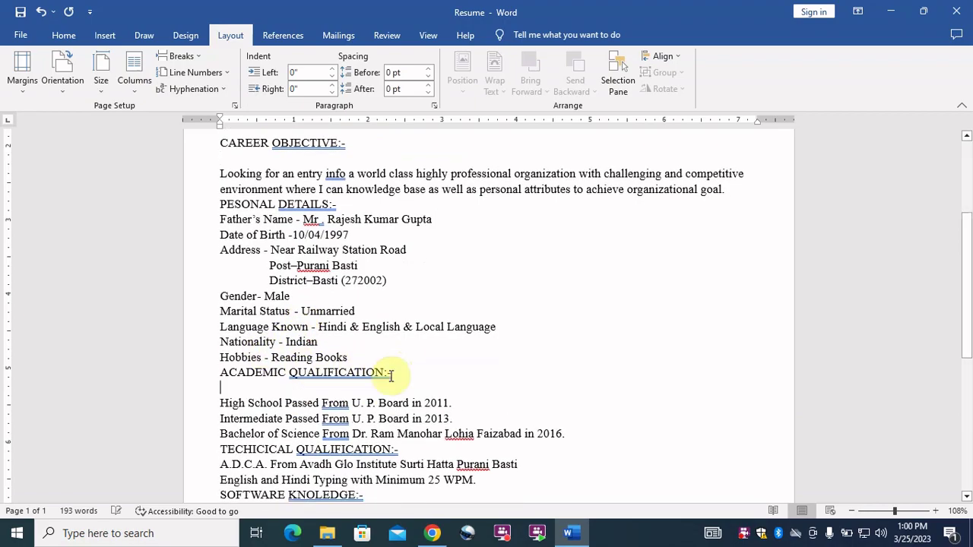
click(350, 357)
key(Return)
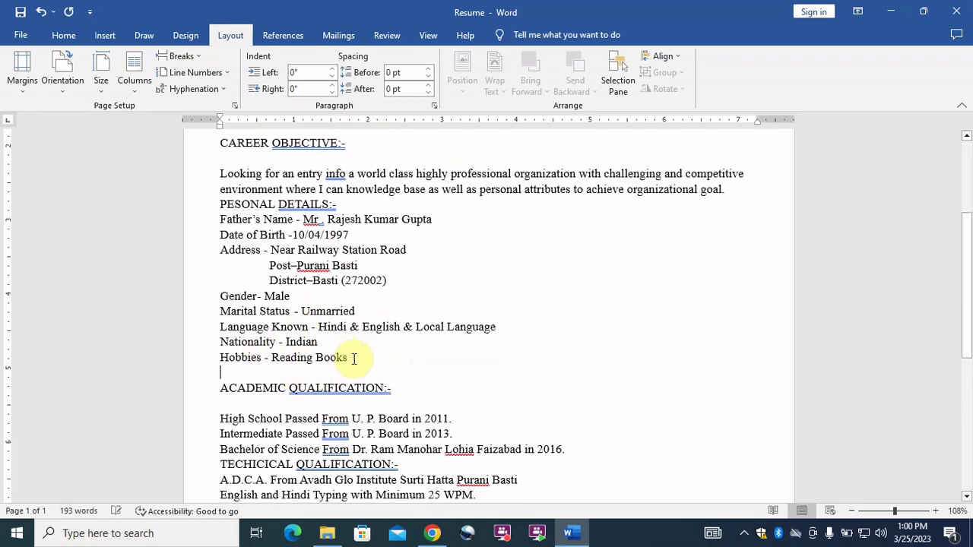
Add blank lines above and below the SOFTWARE KNOLEDGE and CERTIFICATION headings
scroll(348, 371, down, 2)
scroll(348, 371, down, 2)
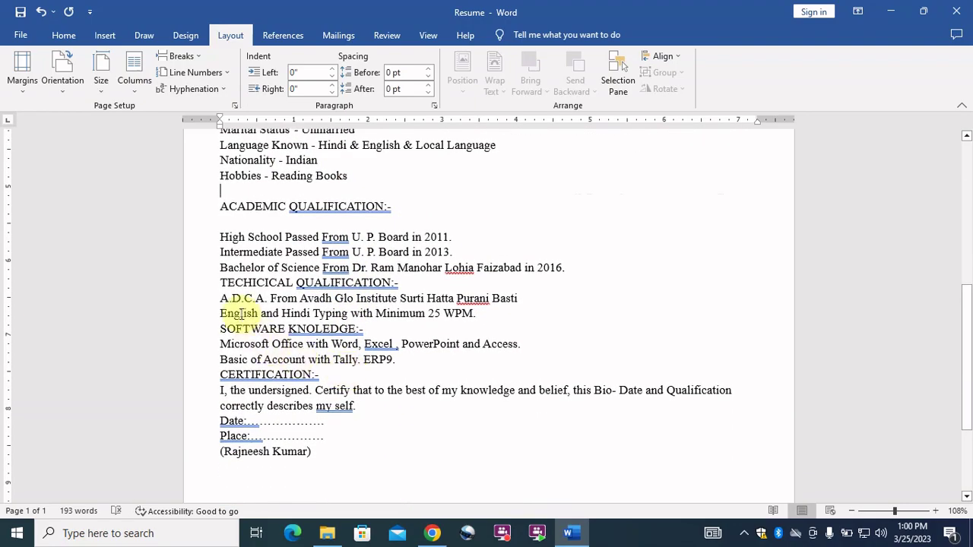
click(362, 329)
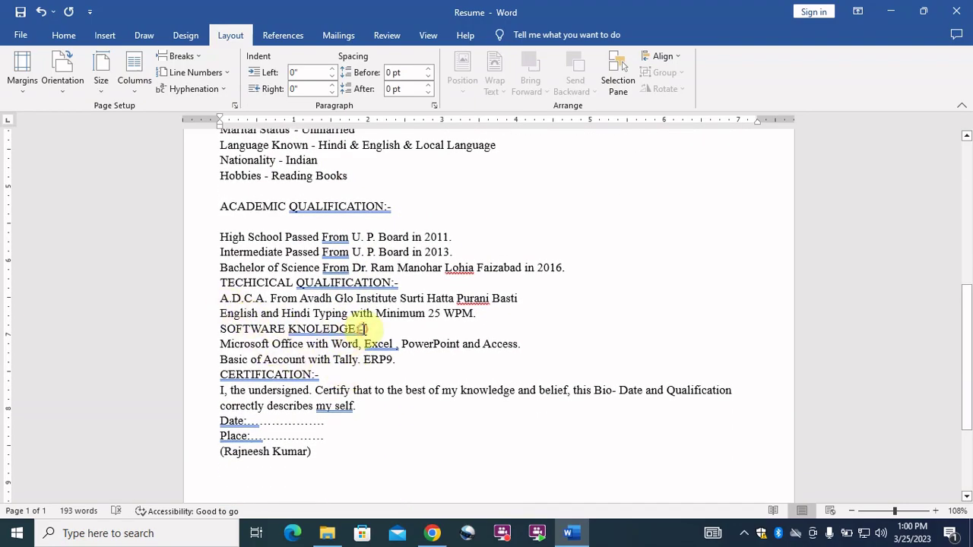
key(Return)
click(476, 313)
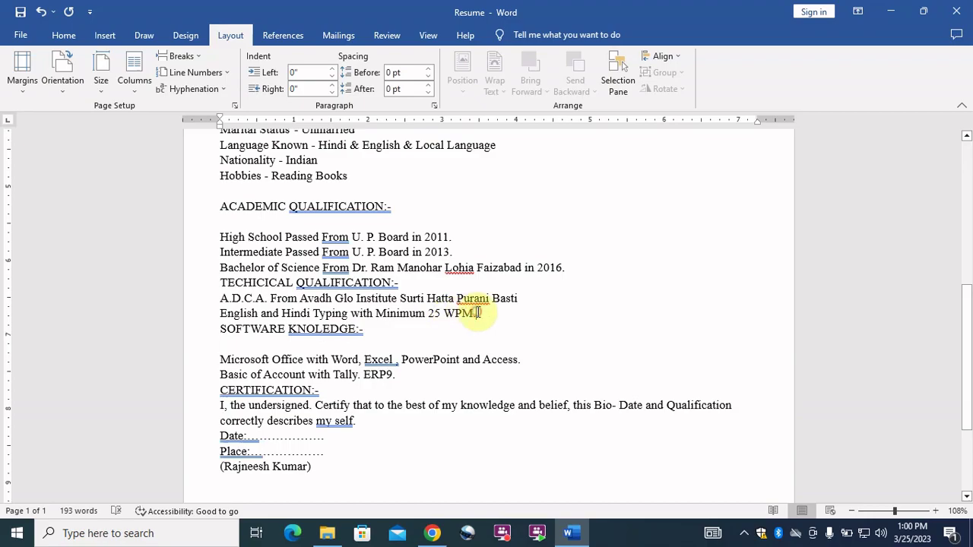
key(Return)
scroll(353, 342, down, 2)
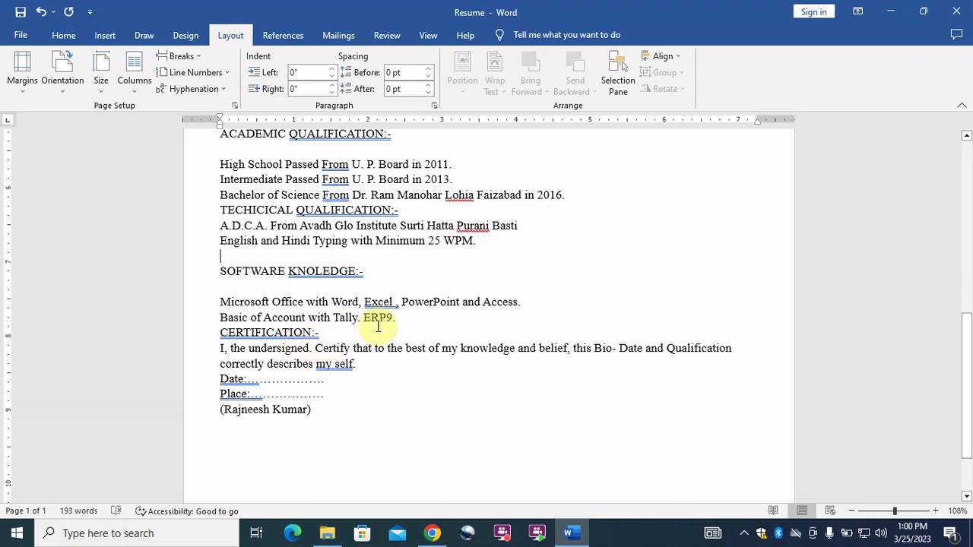
click(396, 318)
key(Return)
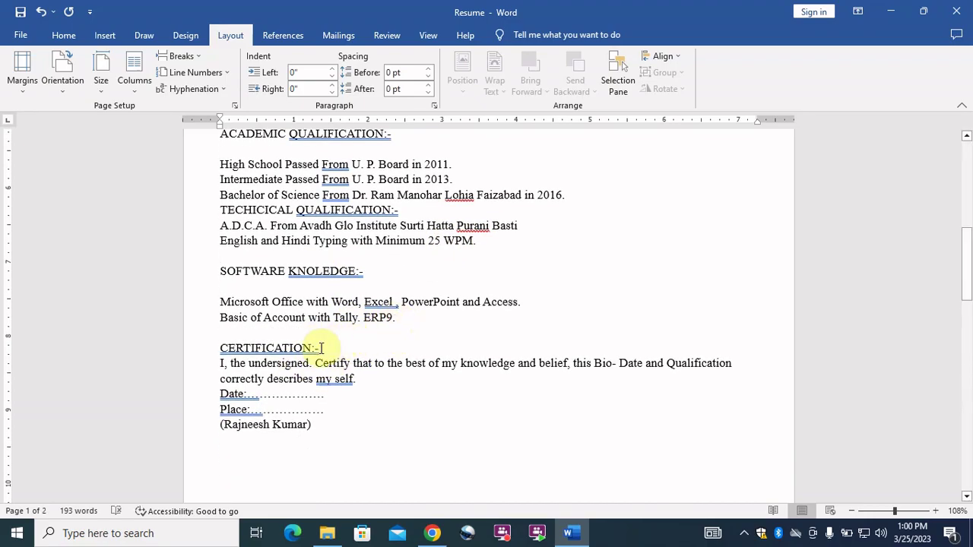
click(319, 348)
key(Return)
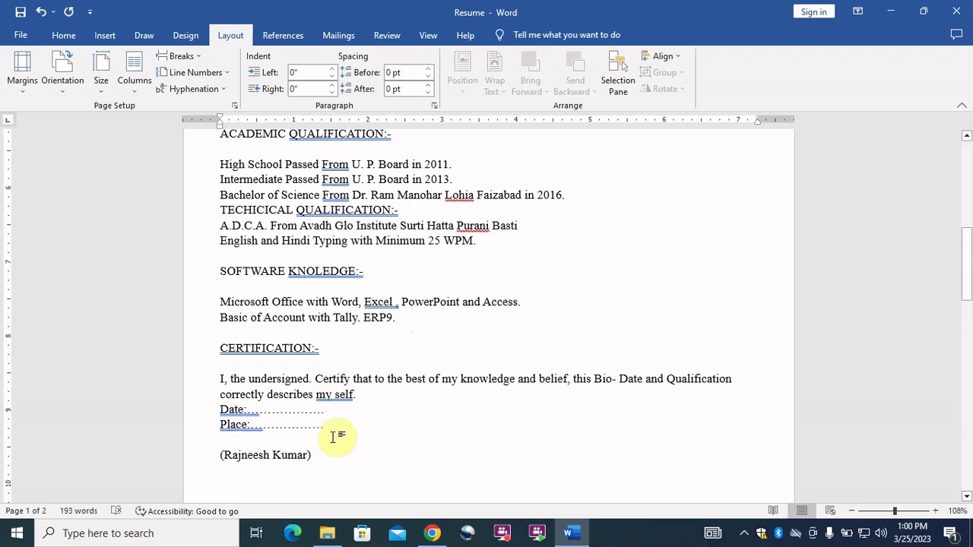
scroll(339, 418, up, 4)
scroll(346, 411, up, 3)
scroll(346, 412, up, 3)
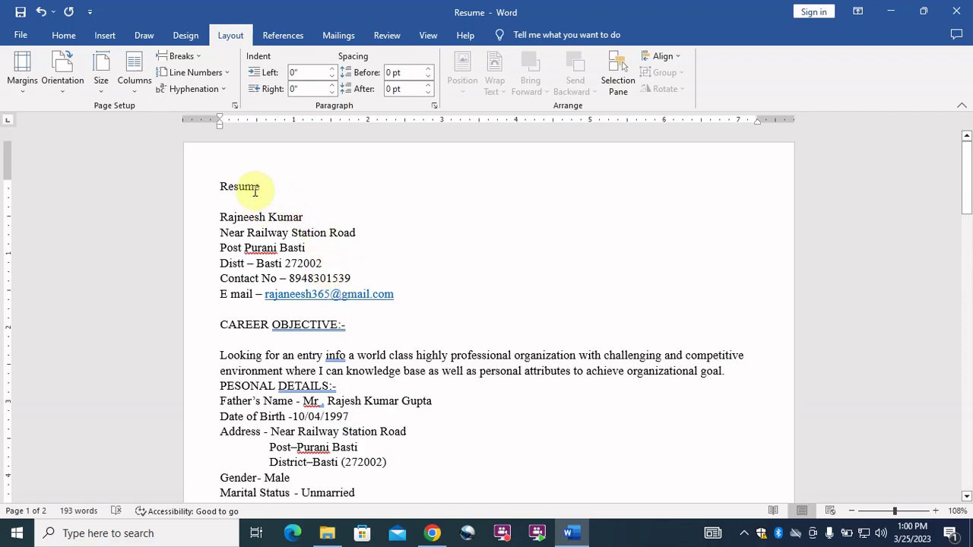
Enlarge the 'Resume' title to 16 pt, centre it and underline it
click(216, 187)
drag(216, 186, 278, 187)
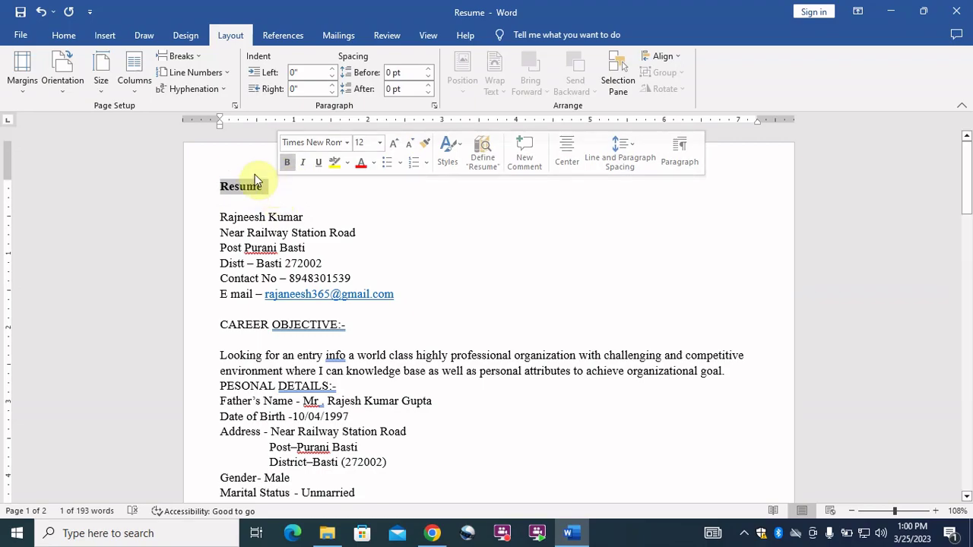
click(64, 35)
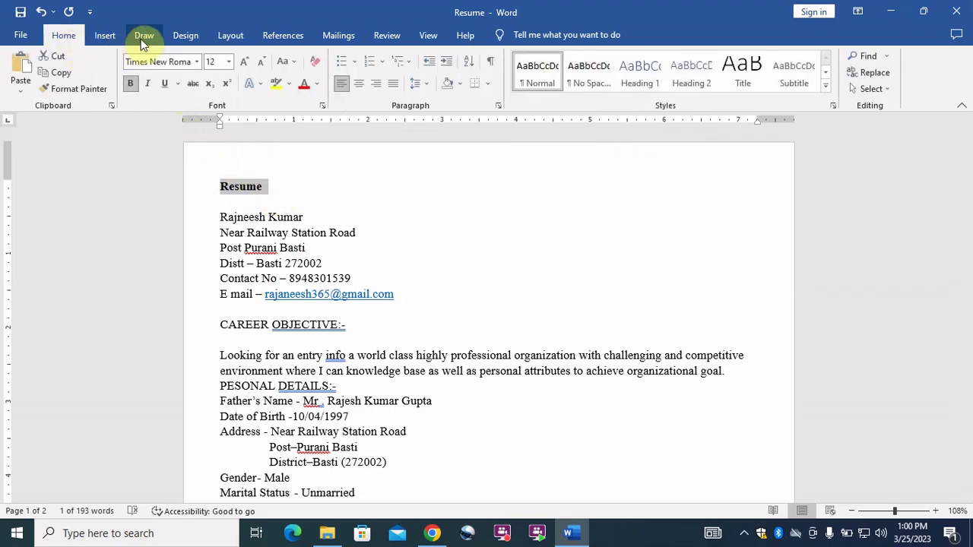
click(239, 67)
click(239, 67)
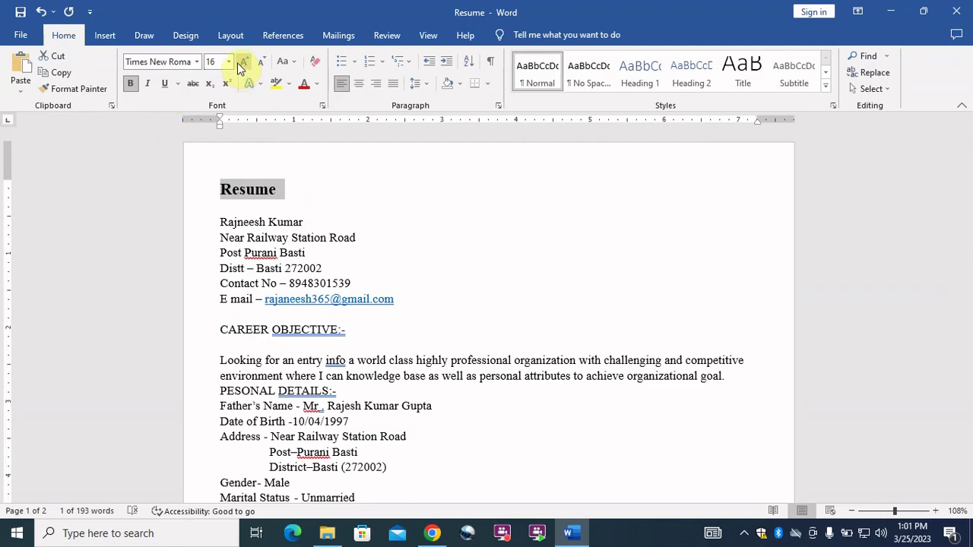
click(360, 84)
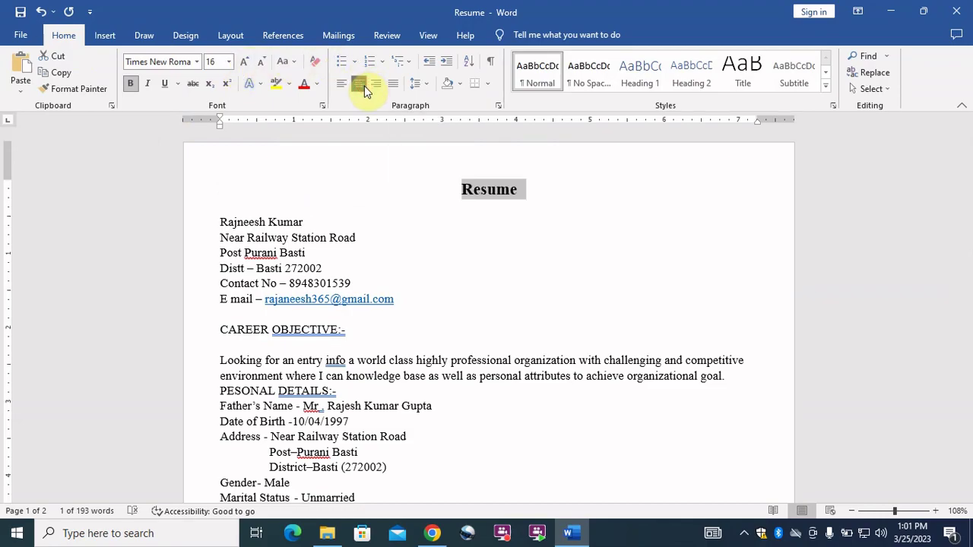
click(163, 86)
click(496, 251)
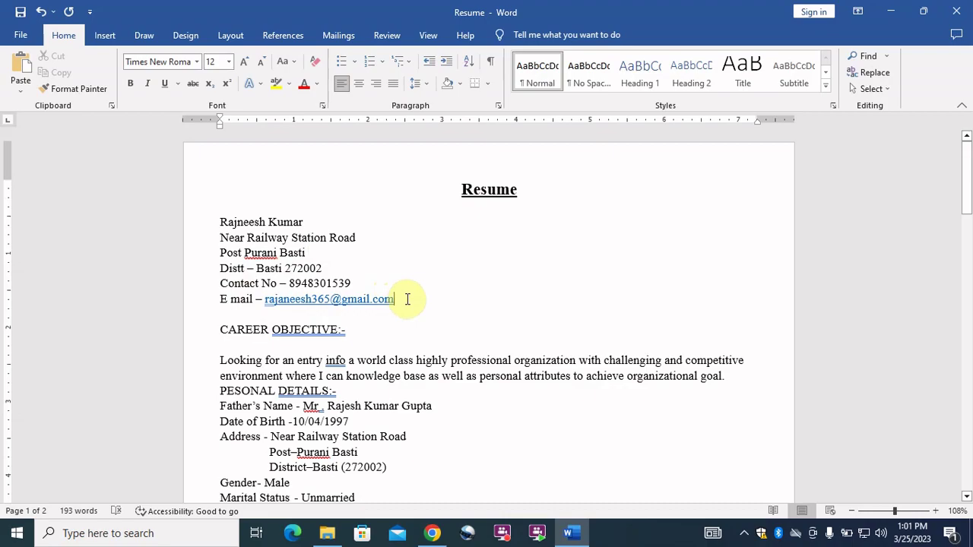
Add an '=' divider line below the e-mail line and make CAREER OBJECTIVE bold 14 pt
key(Return)
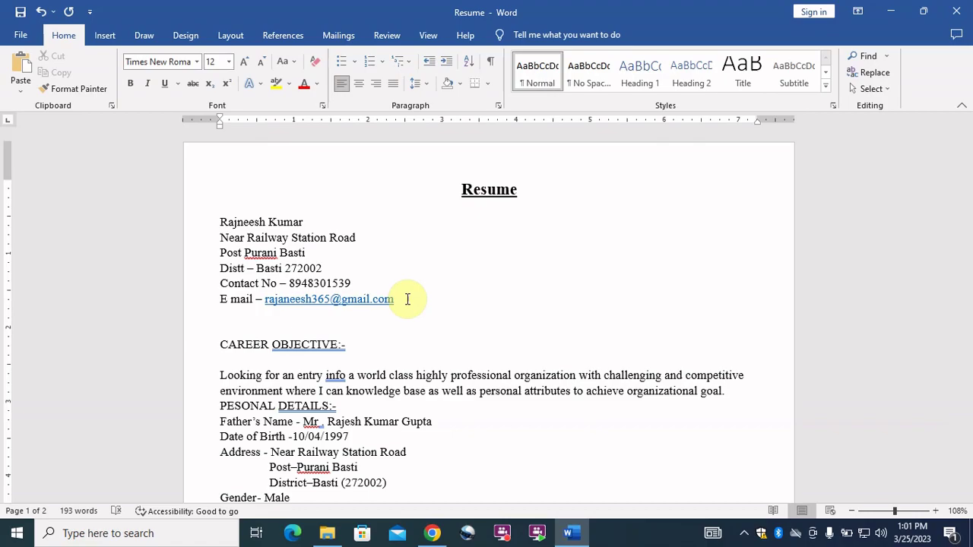
text(=)
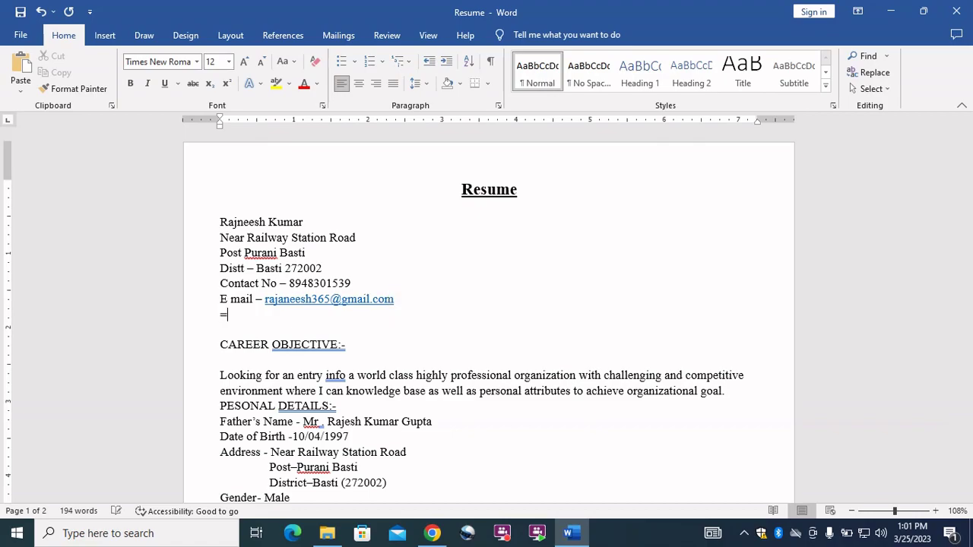
text(=======================================================================)
drag(347, 344, 226, 350)
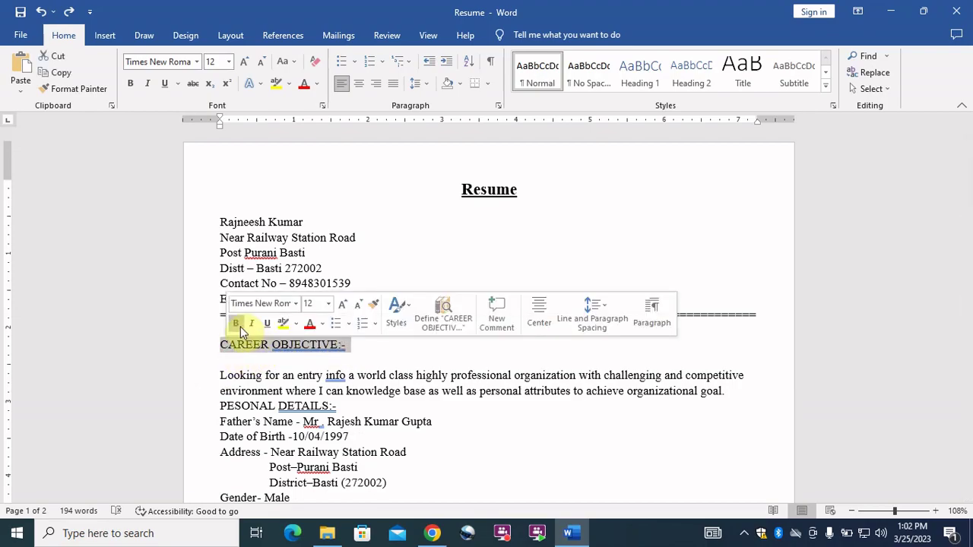
click(238, 325)
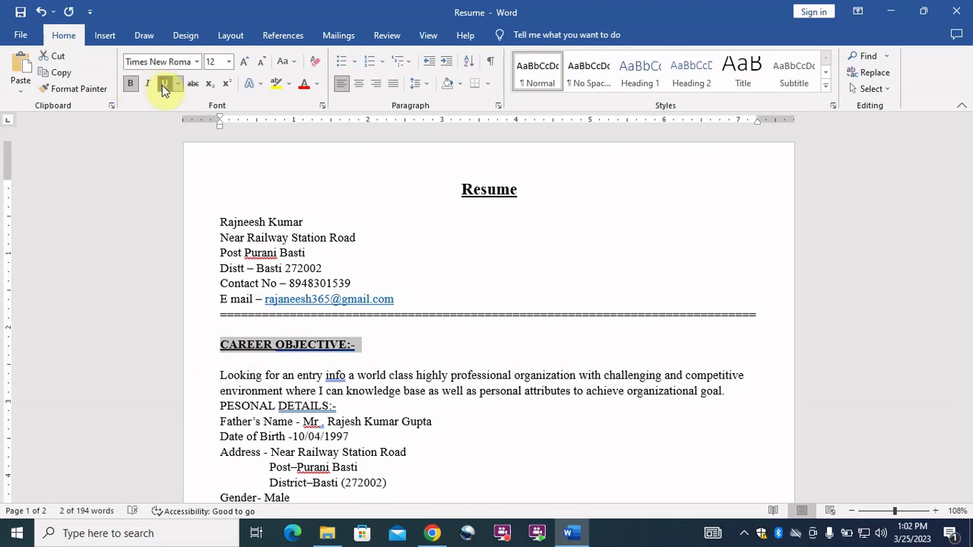
click(245, 61)
Make the ACADEMIC QUALIFICATION heading bold, underlined and 14 pt
scroll(271, 199, down, 1)
scroll(272, 200, down, 3)
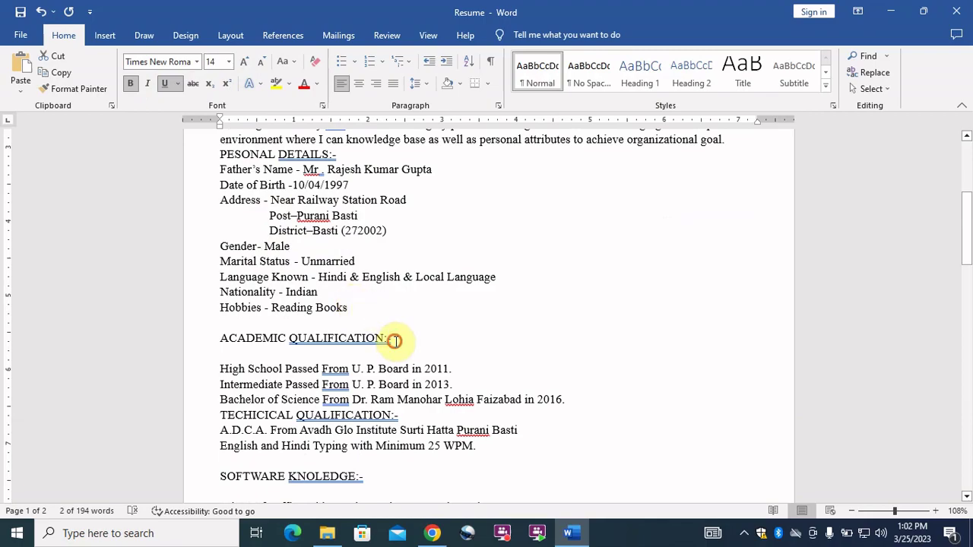
drag(395, 341, 220, 339)
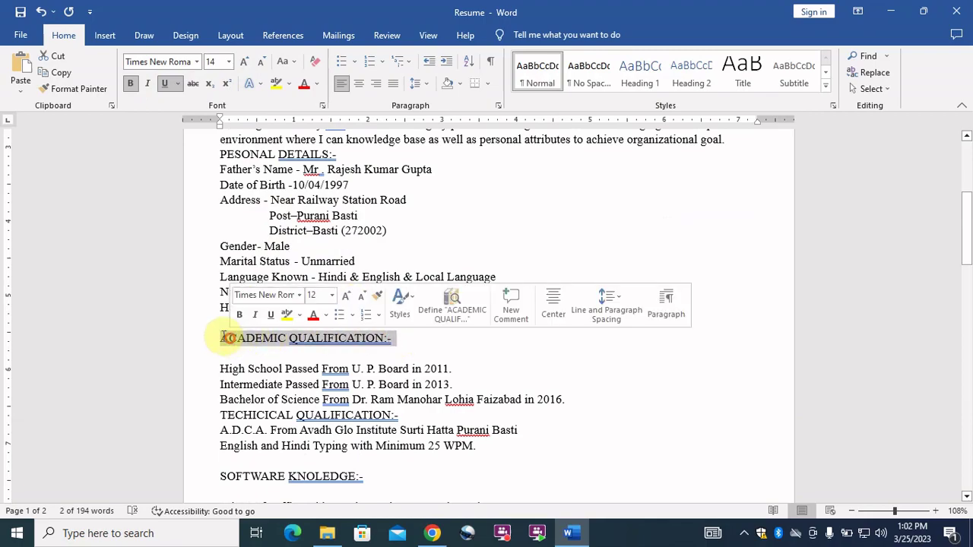
click(134, 88)
click(162, 85)
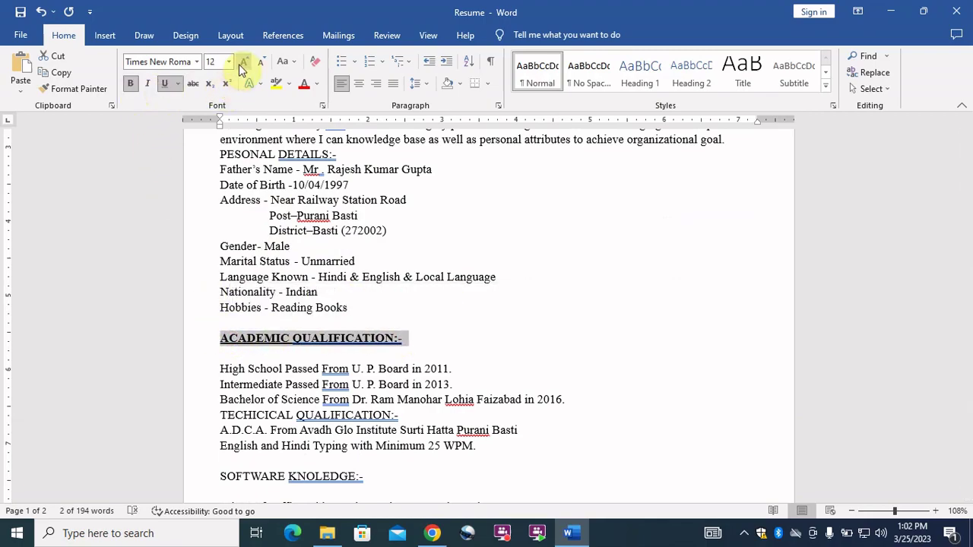
click(242, 64)
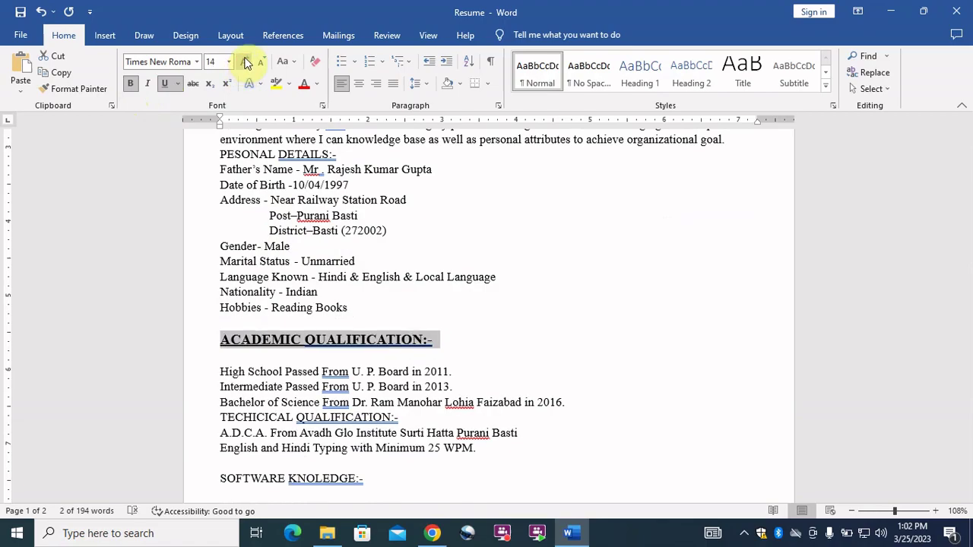
Make the SOFTWARE KNOLEDGE heading bold, underlined and 14 pt, without italic
scroll(326, 196, down, 1)
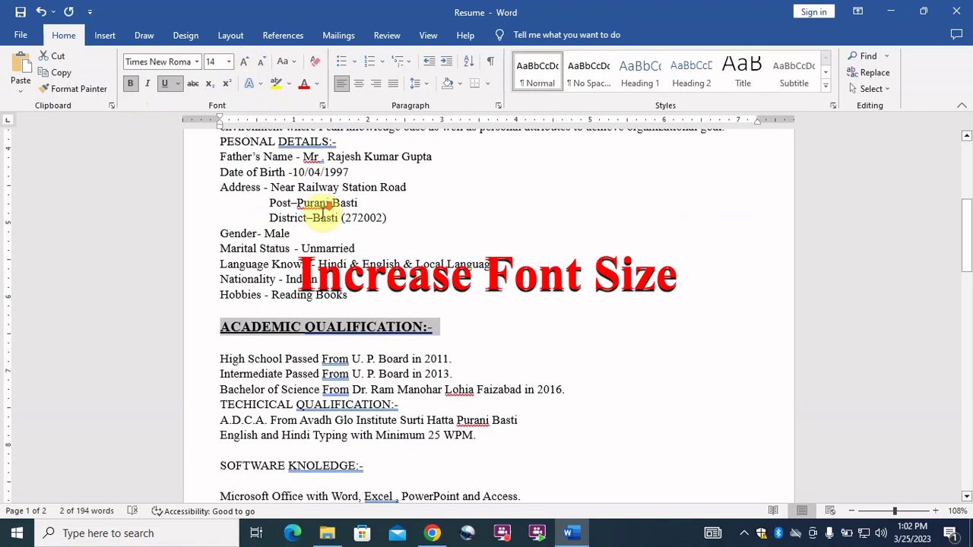
scroll(278, 224, down, 4)
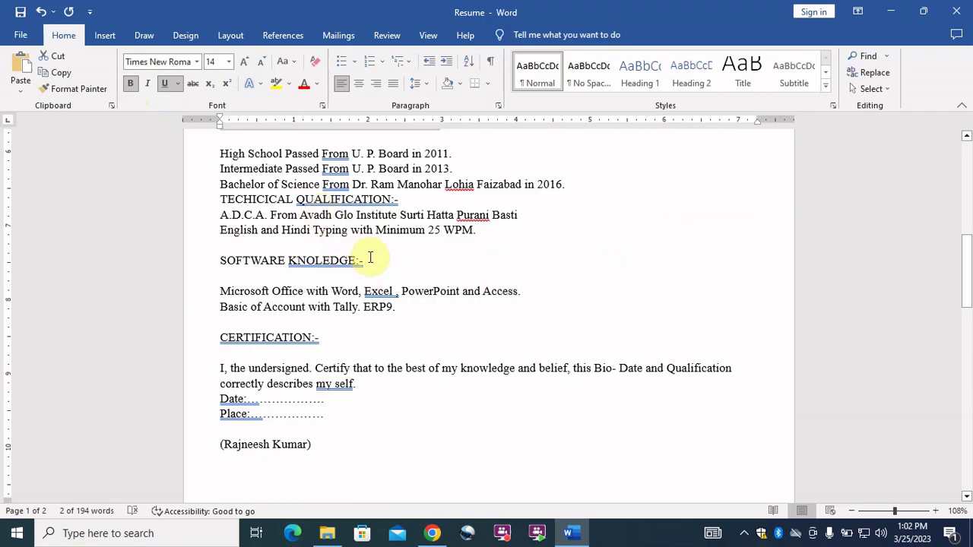
drag(367, 261, 233, 262)
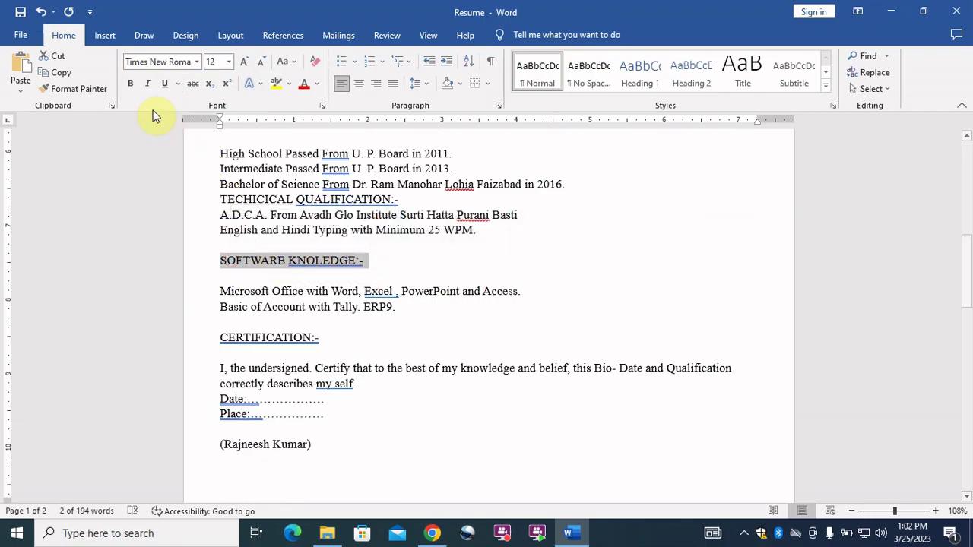
click(134, 85)
click(151, 85)
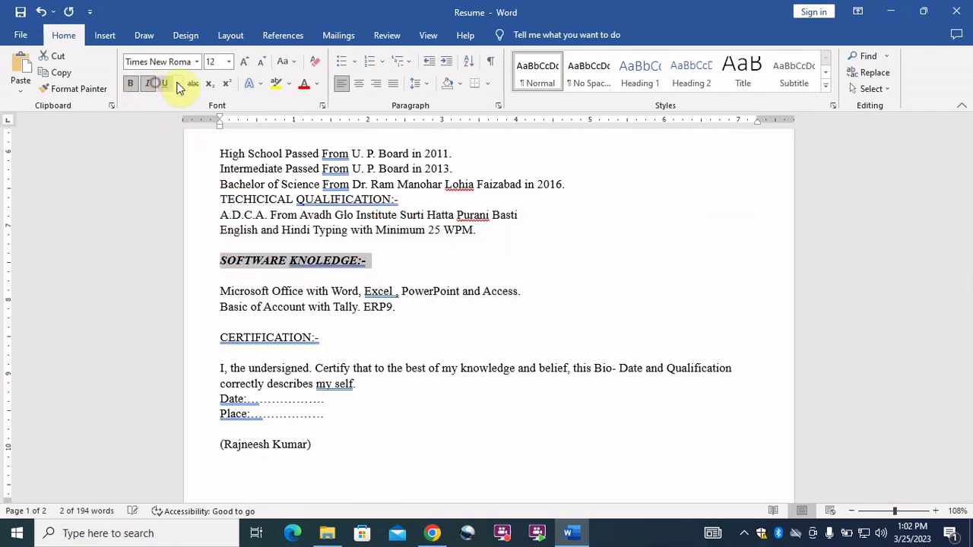
click(242, 62)
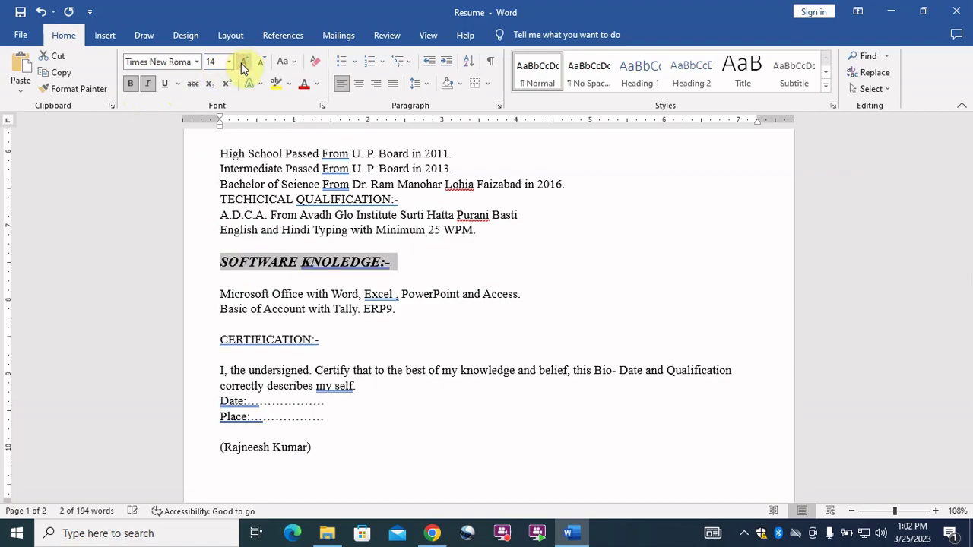
click(149, 85)
click(166, 84)
Make the CERTIFICATION heading bold and 14 pt
scroll(243, 228, down, 2)
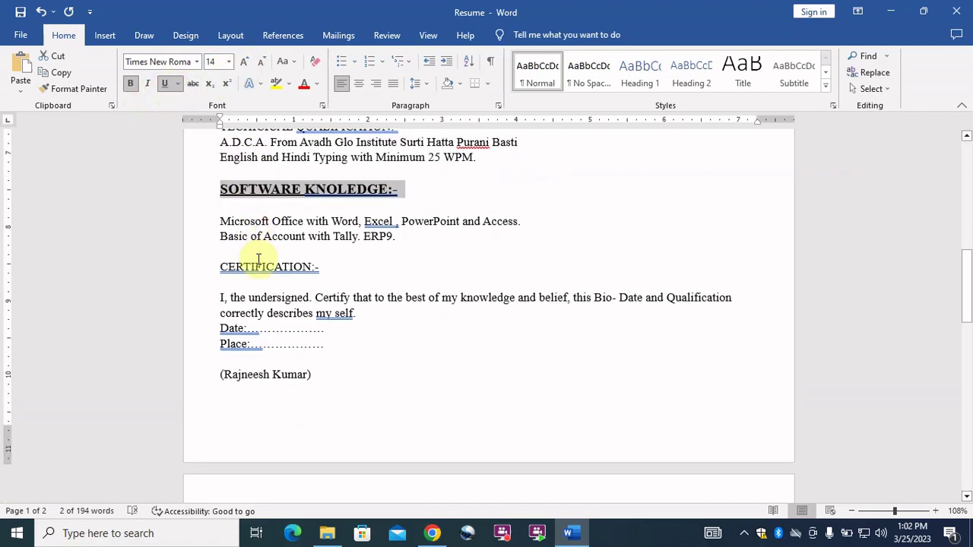
drag(327, 265, 221, 267)
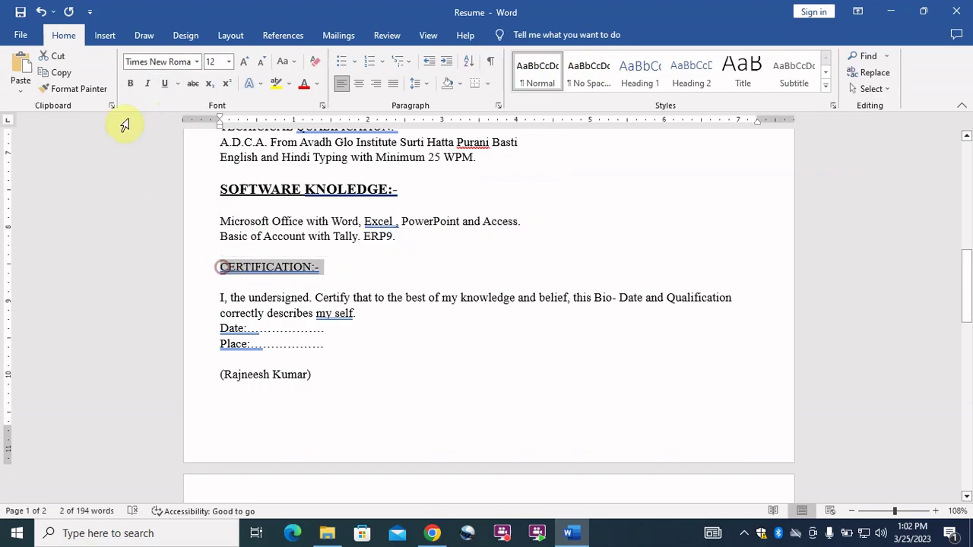
click(131, 85)
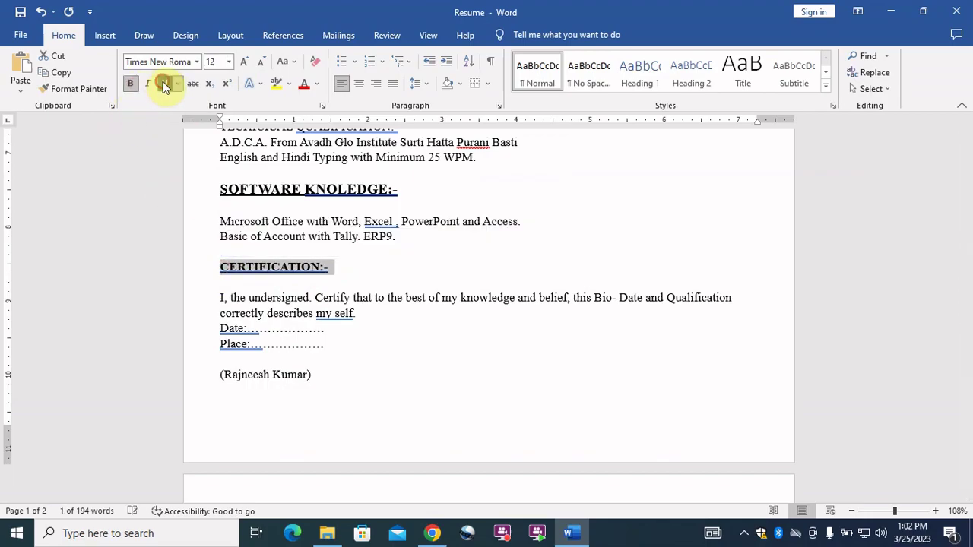
click(243, 62)
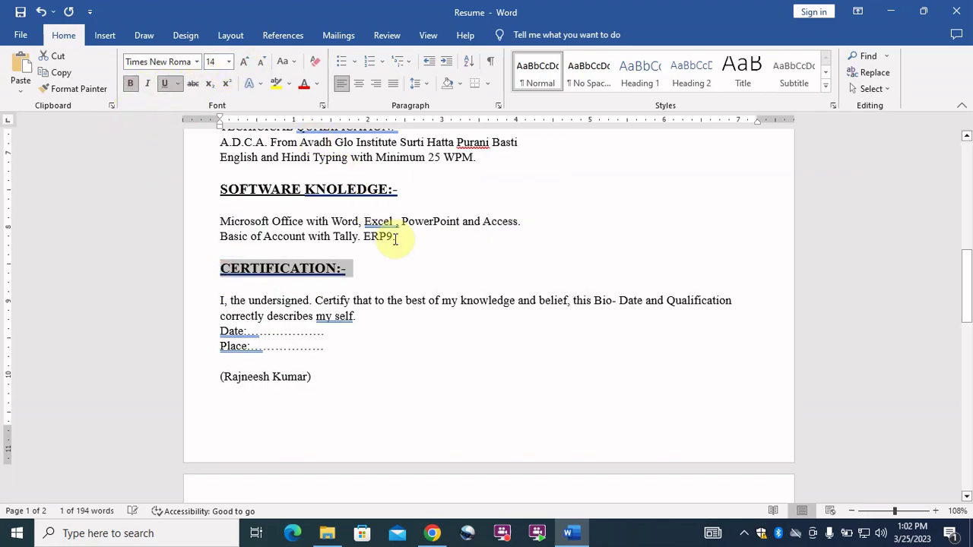
Bold the closing signature line and align it to the right margin
triple_click(313, 377)
click(196, 371)
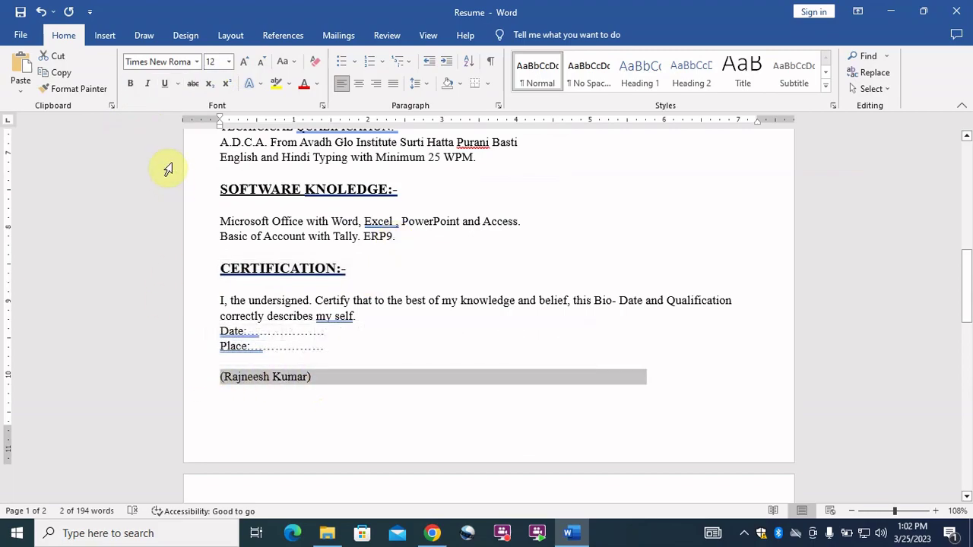
click(132, 85)
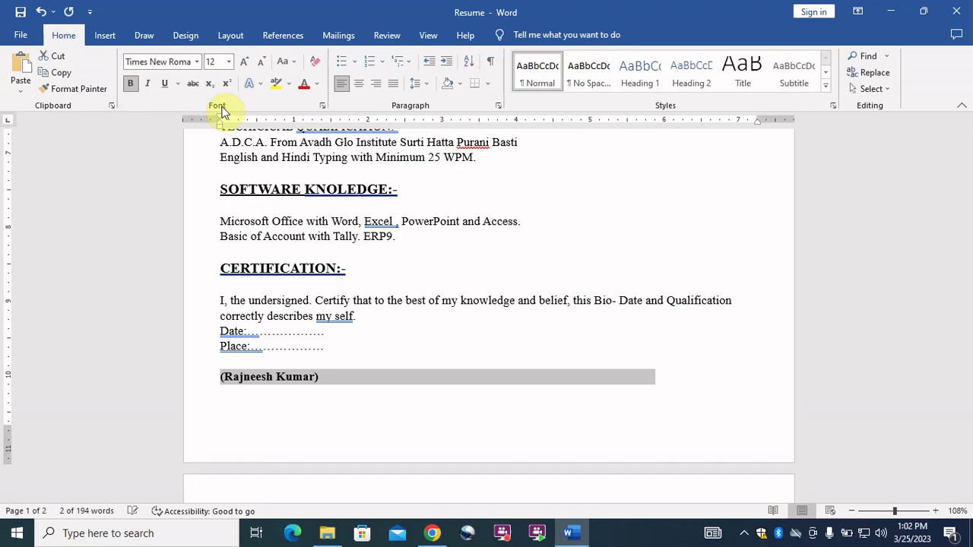
click(377, 82)
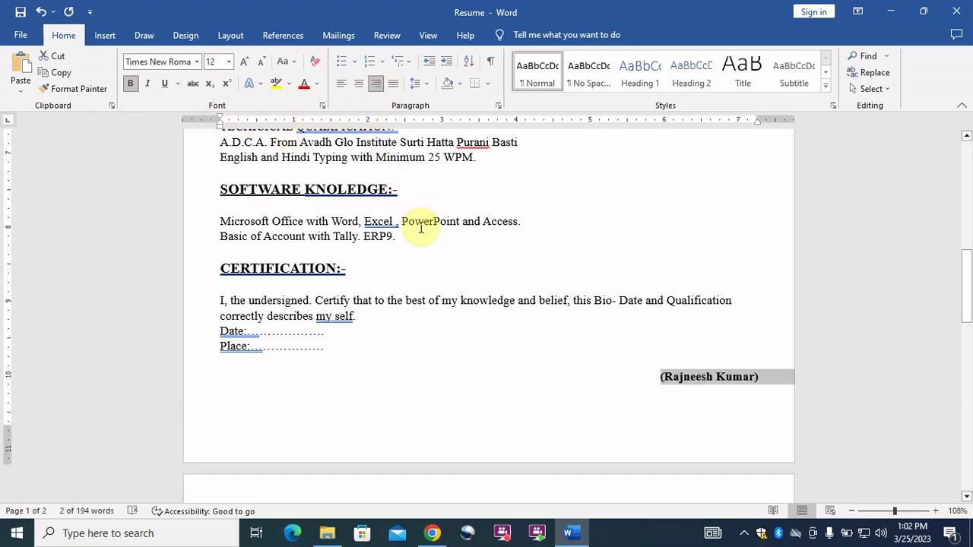
Apply a round bullet to the career objective paragraph under its heading
scroll(498, 401, down, 3)
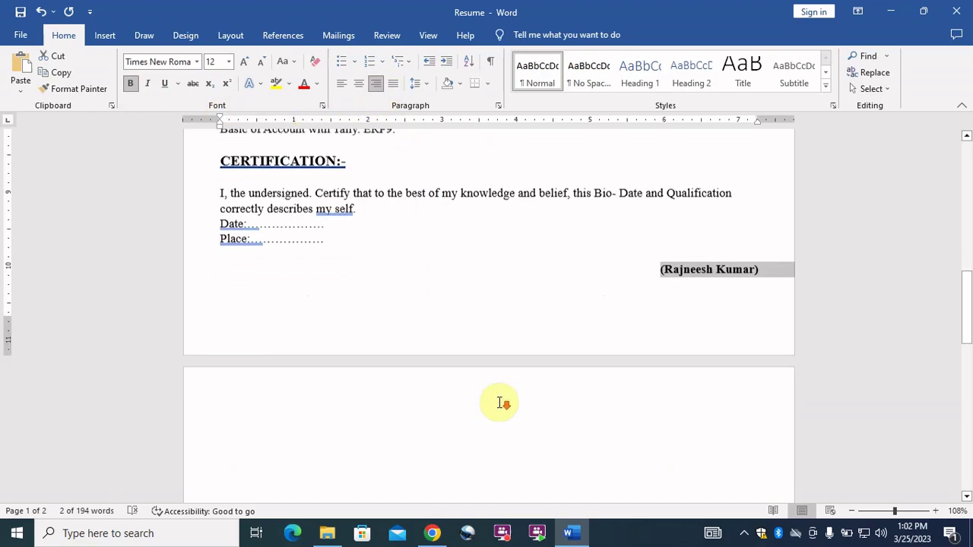
scroll(498, 401, up, 3)
scroll(500, 401, up, 5)
scroll(499, 397, up, 2)
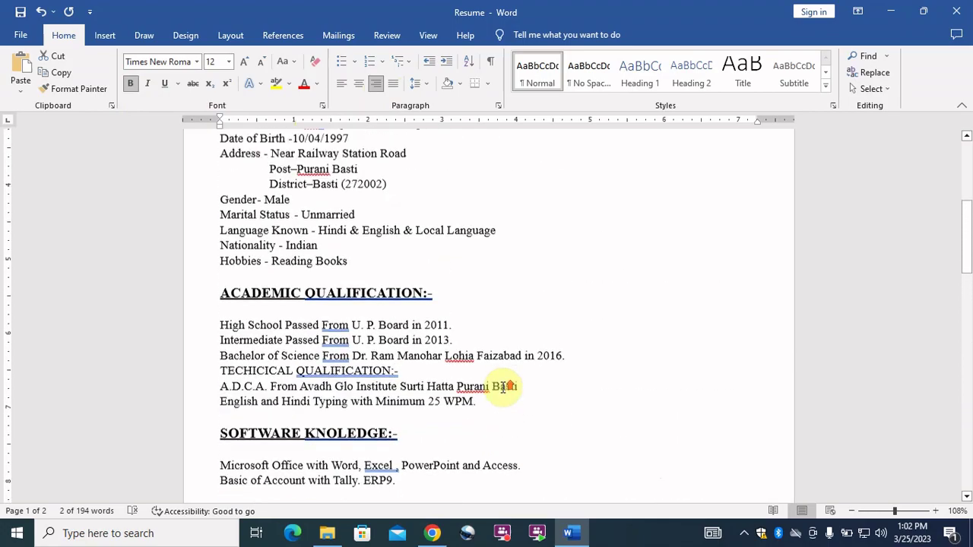
scroll(504, 383, up, 6)
scroll(506, 383, up, 2)
scroll(446, 397, up, 1)
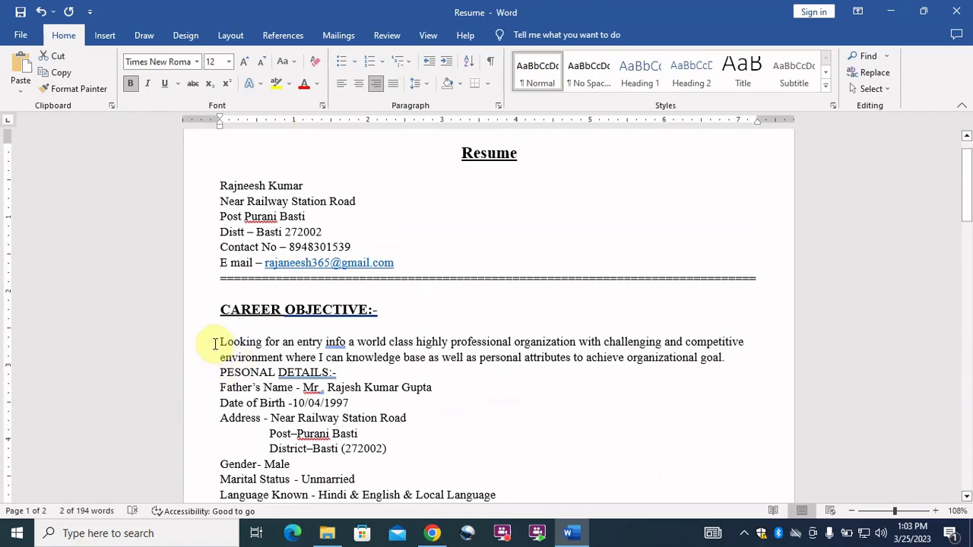
mouse_move(214, 342)
mouse_down()
mouse_move(342, 359)
mouse_move(730, 369)
mouse_move(728, 359)
mouse_up()
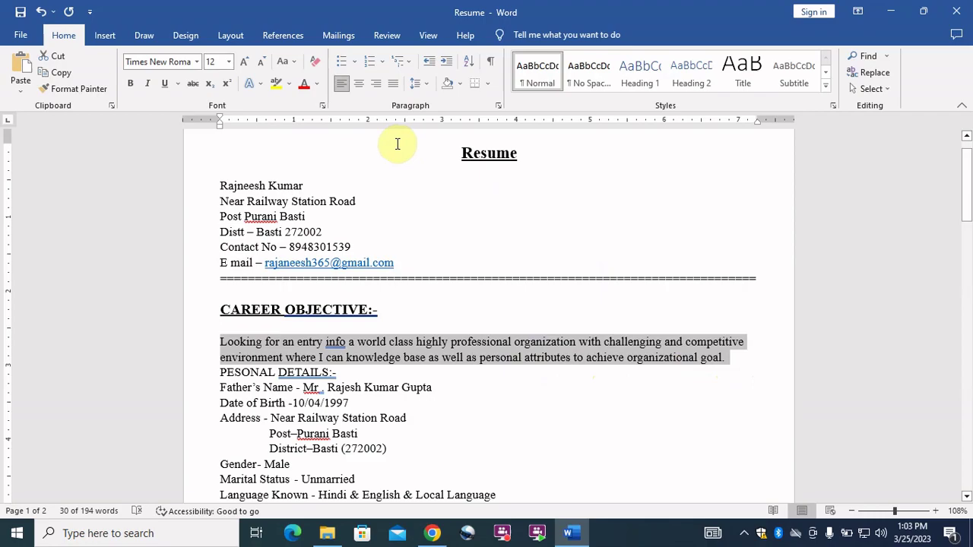
click(354, 63)
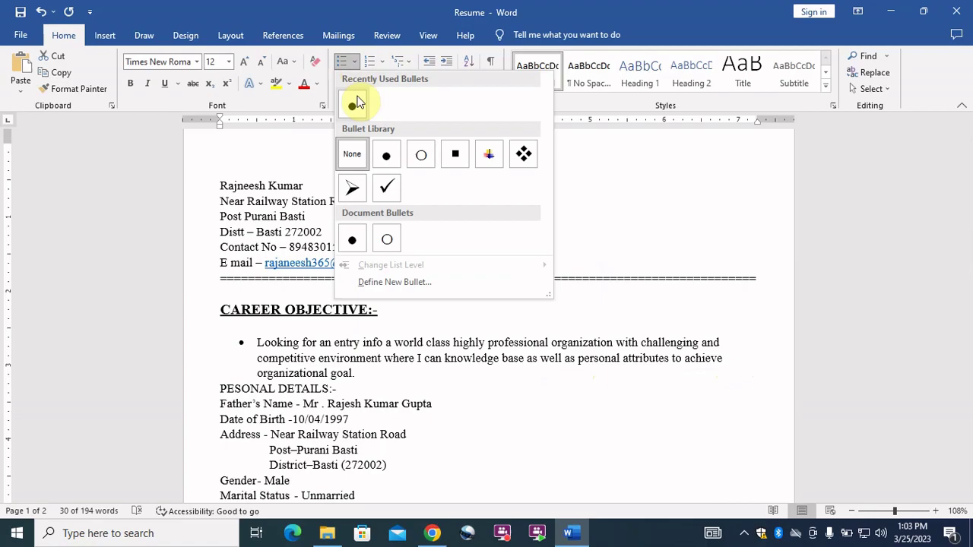
click(357, 102)
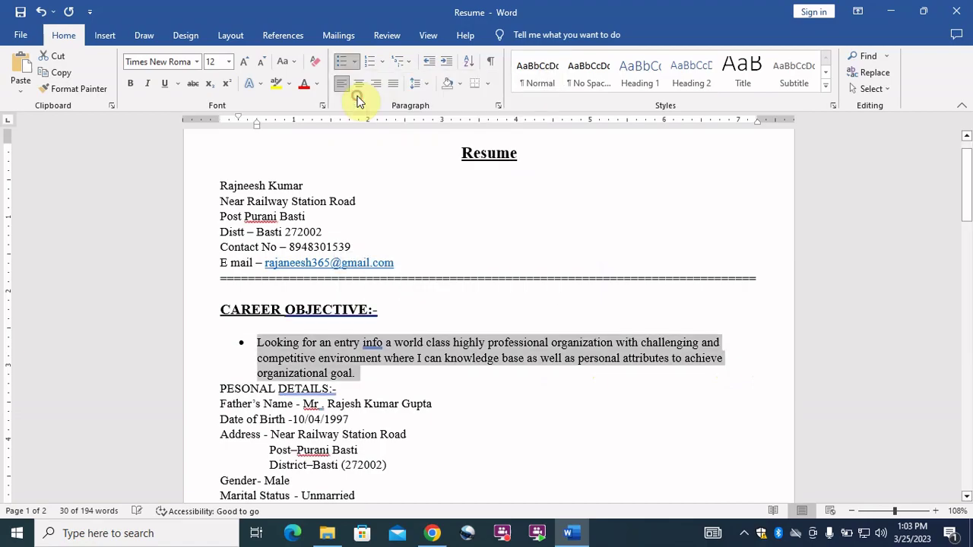
click(474, 406)
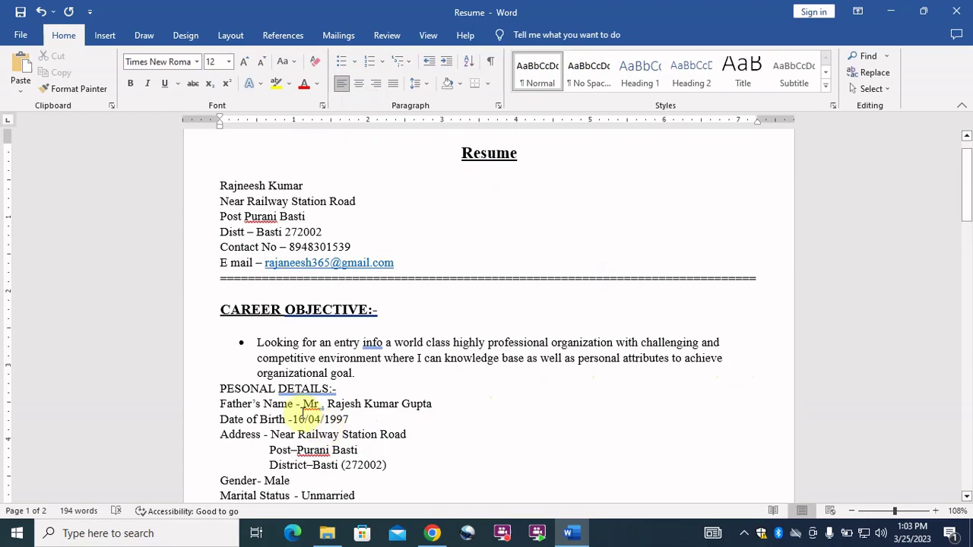
mouse_move(219, 389)
mouse_down()
mouse_move(338, 390)
mouse_move(220, 389)
mouse_up()
click(340, 390)
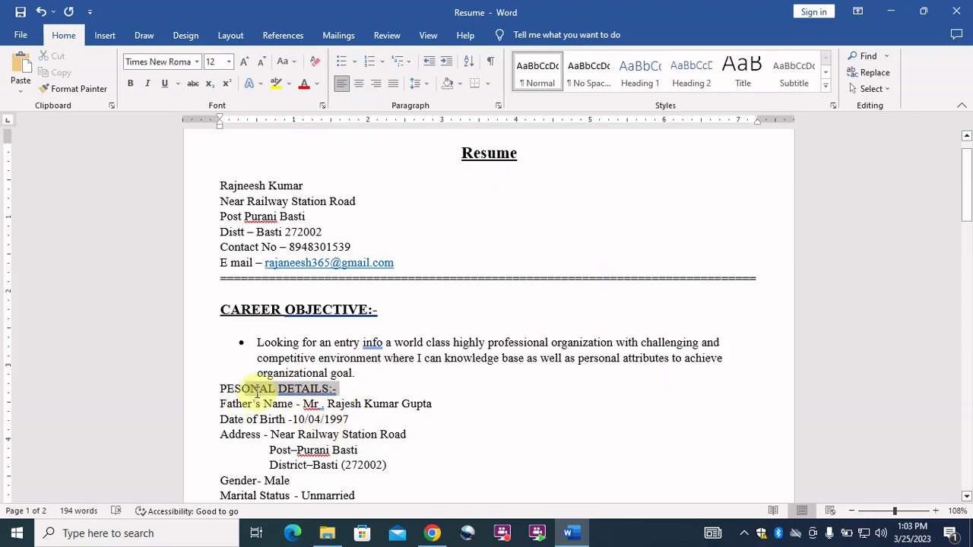
Make the PESONAL DETAILS heading bold, underlined and 14 pt
click(130, 82)
click(165, 83)
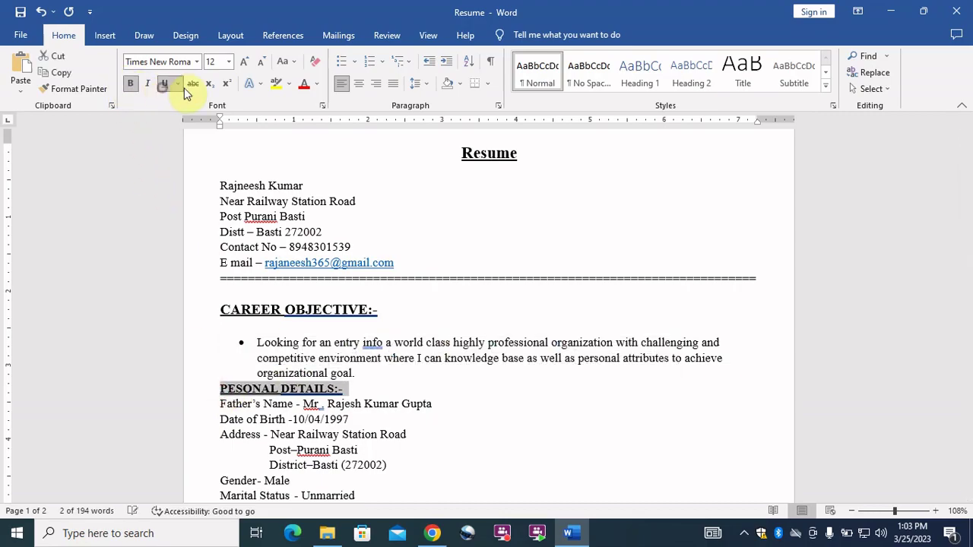
click(247, 63)
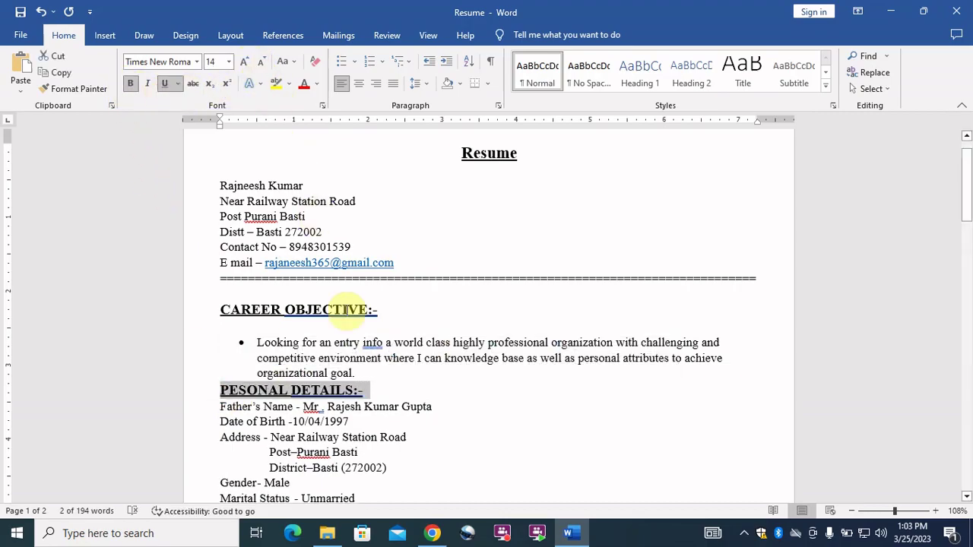
Turn the personal details lines into a bulleted list
scroll(348, 311, down, 3)
scroll(351, 311, down, 2)
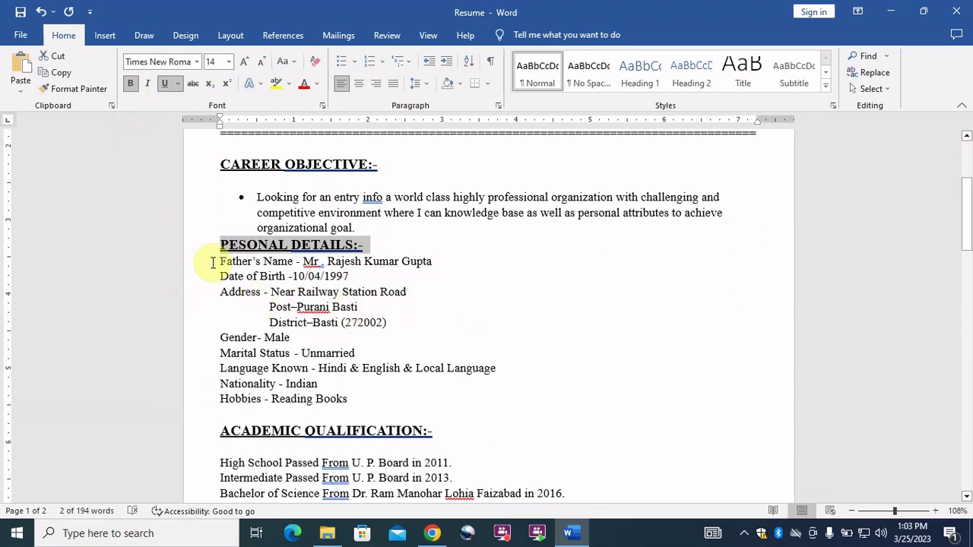
drag(216, 261, 335, 399)
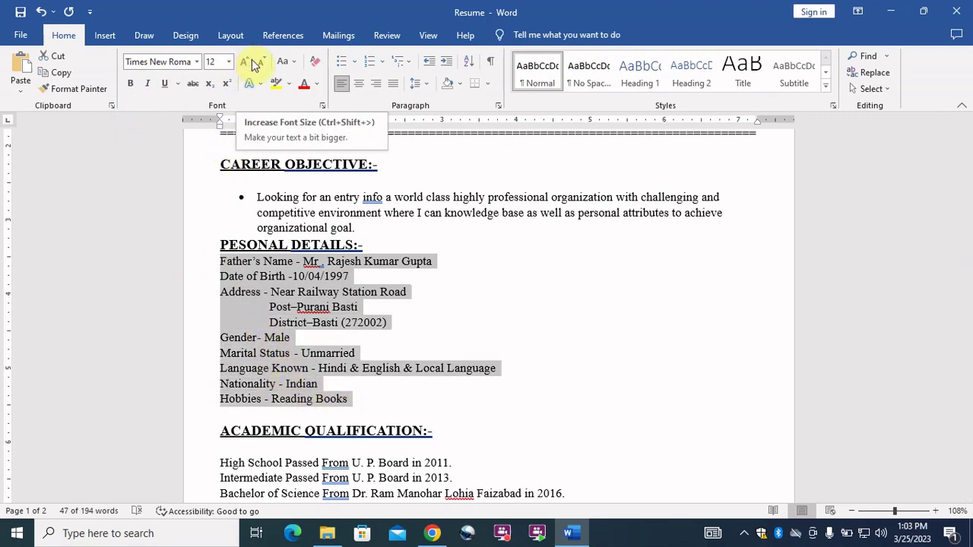
click(343, 62)
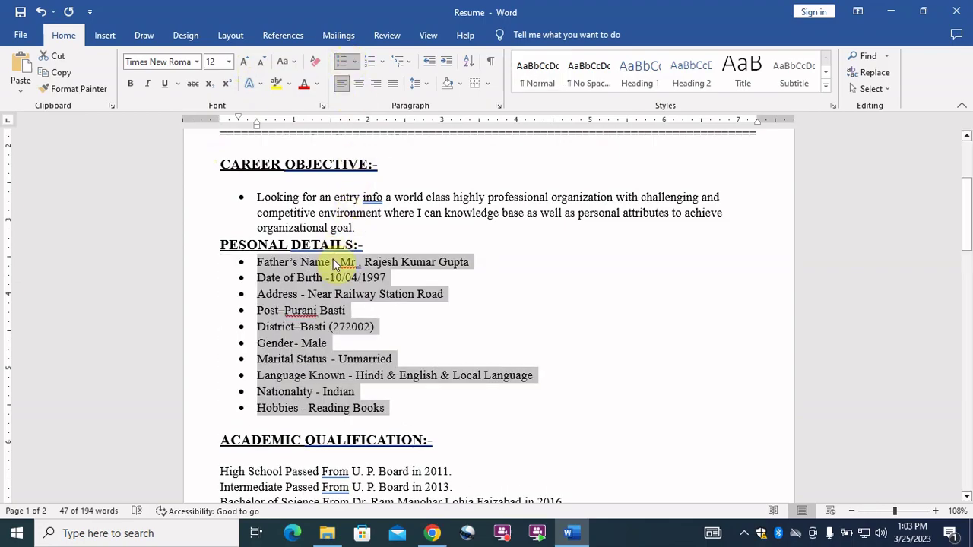
click(528, 275)
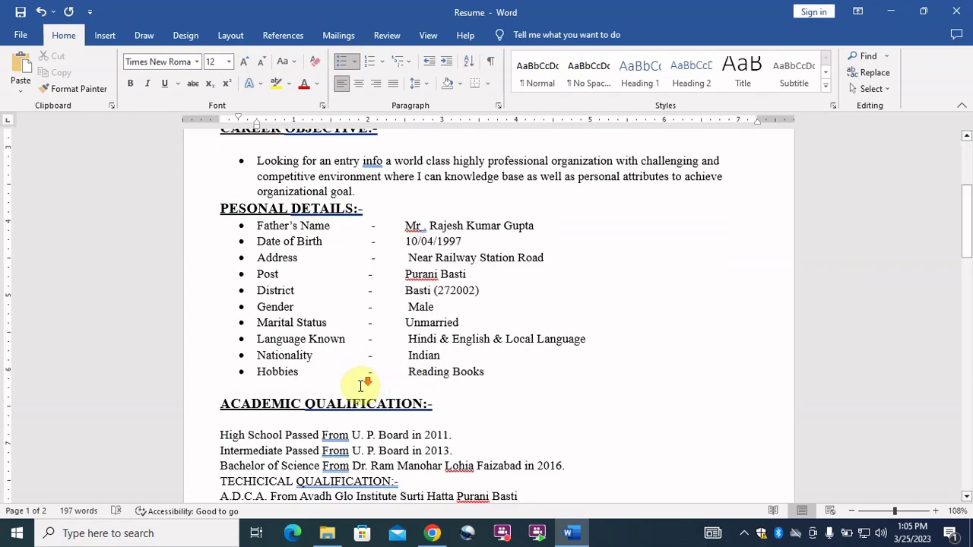
scroll(361, 386, down, 2)
scroll(355, 372, down, 2)
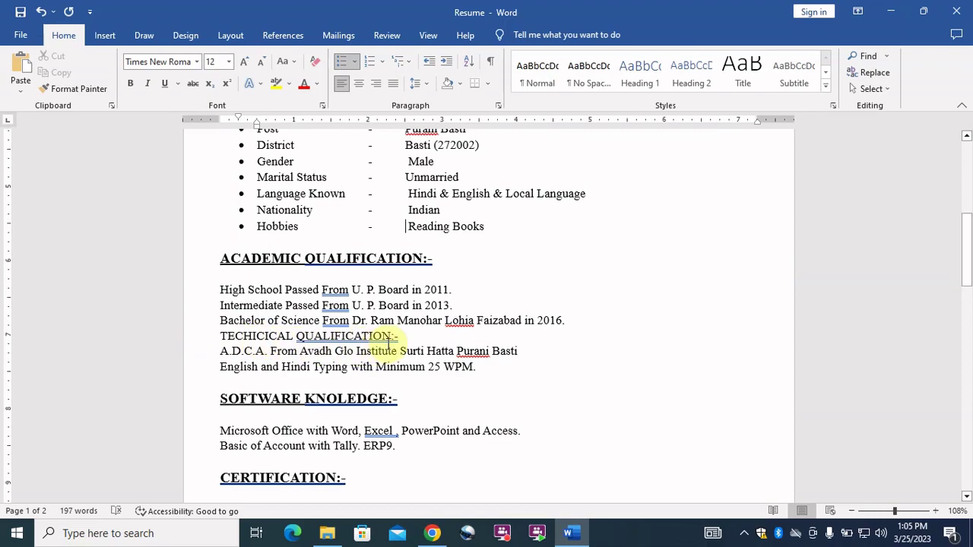
Make the TECHICICAL QUALIFICATION heading bold, underlined and 14 pt
drag(397, 338, 222, 337)
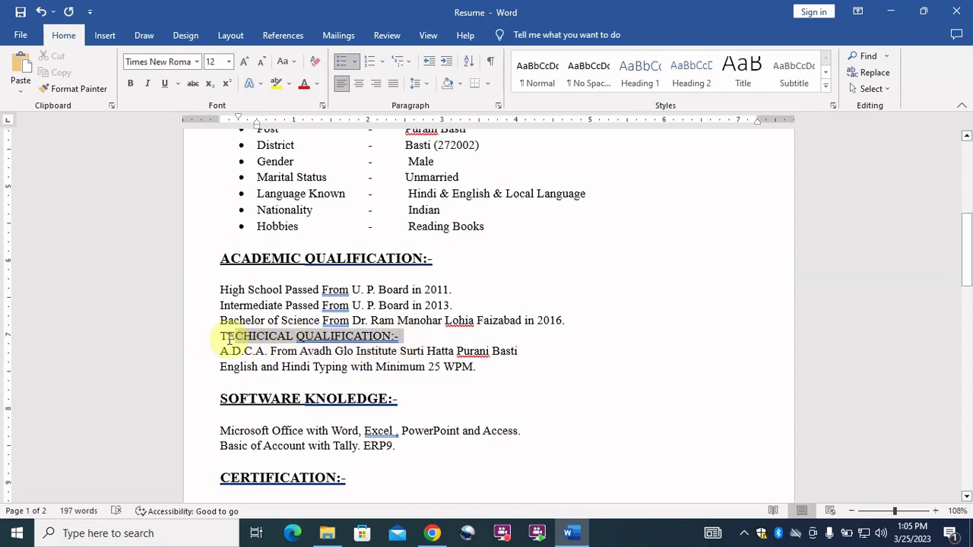
click(132, 86)
click(164, 83)
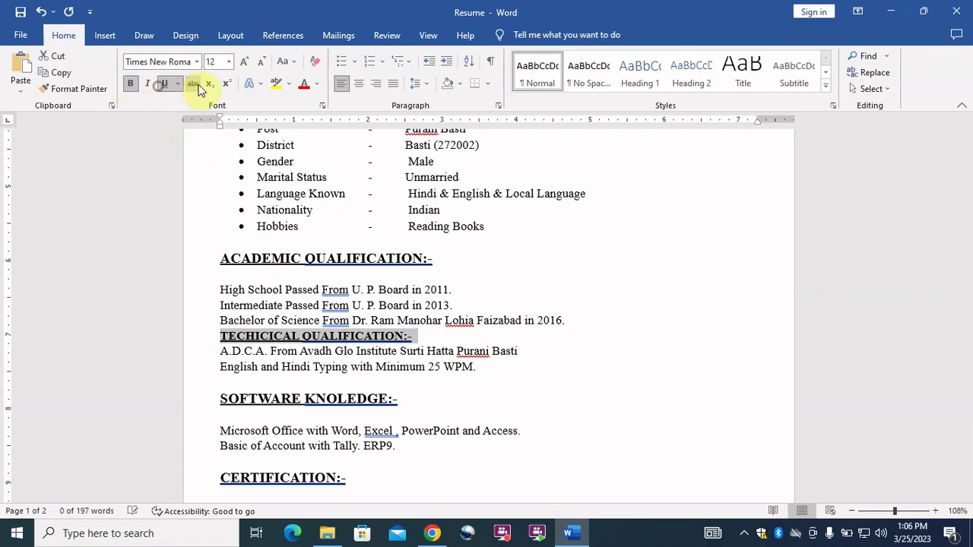
click(243, 63)
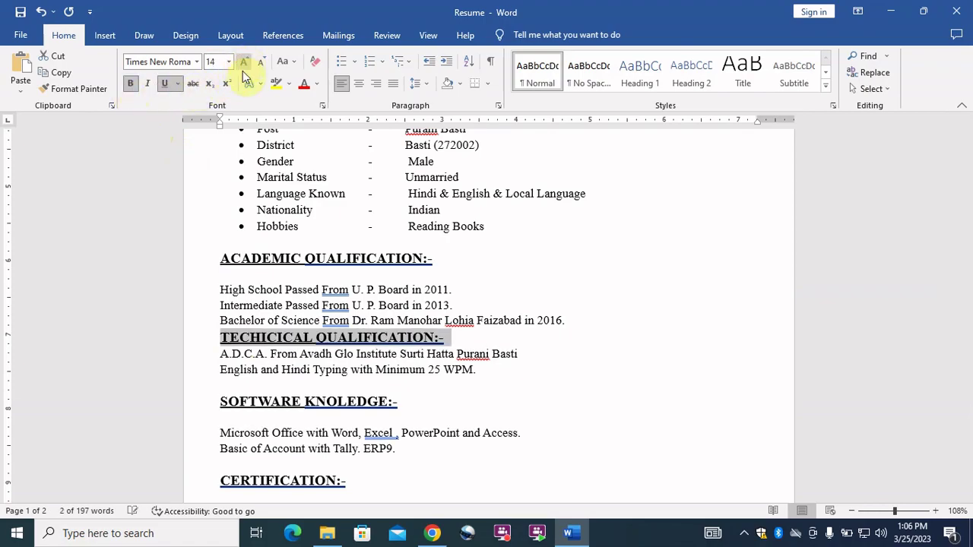
click(212, 290)
Bullet the three academic qualification lines and the A.D.C.A. and typing lines
drag(234, 294, 564, 320)
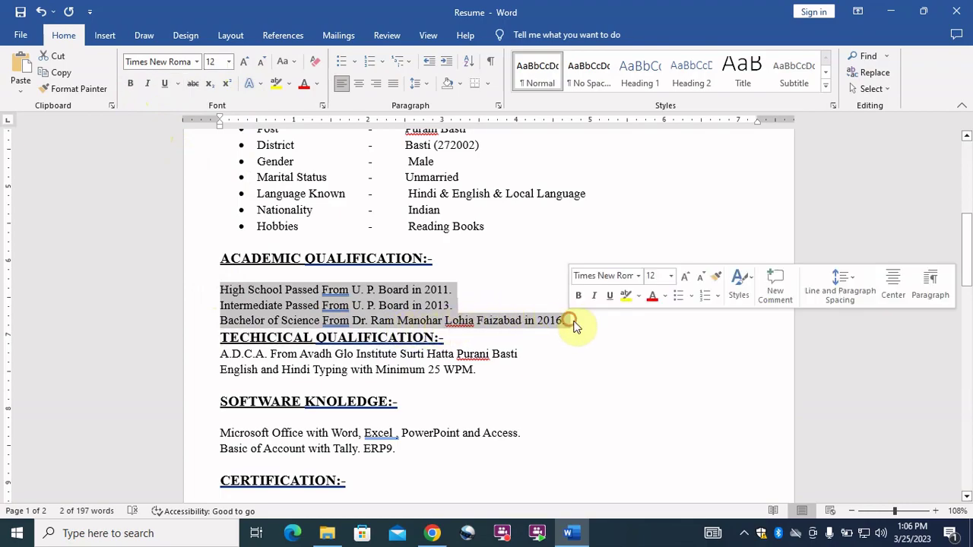
click(342, 67)
scroll(334, 213, down, 2)
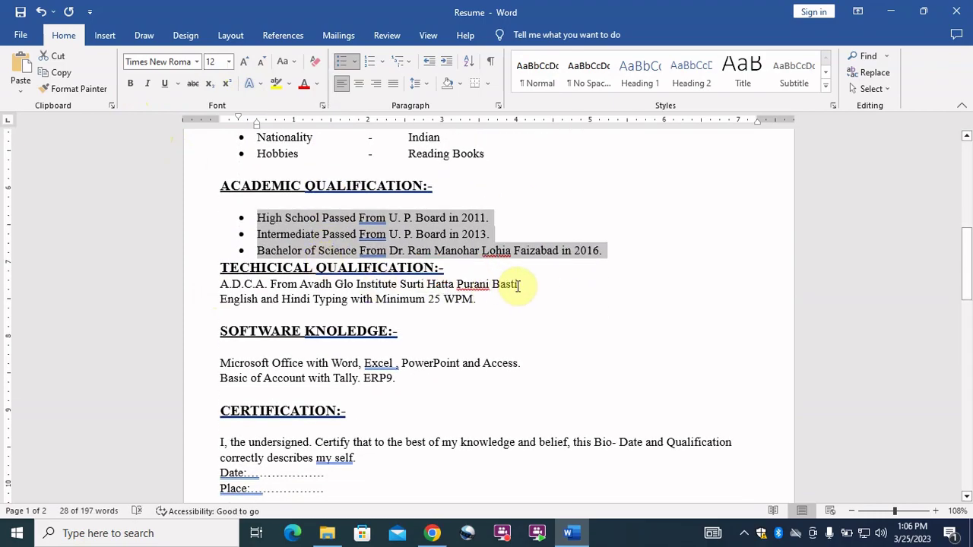
mouse_move(518, 284)
mouse_down()
mouse_move(207, 297)
mouse_move(502, 302)
mouse_up()
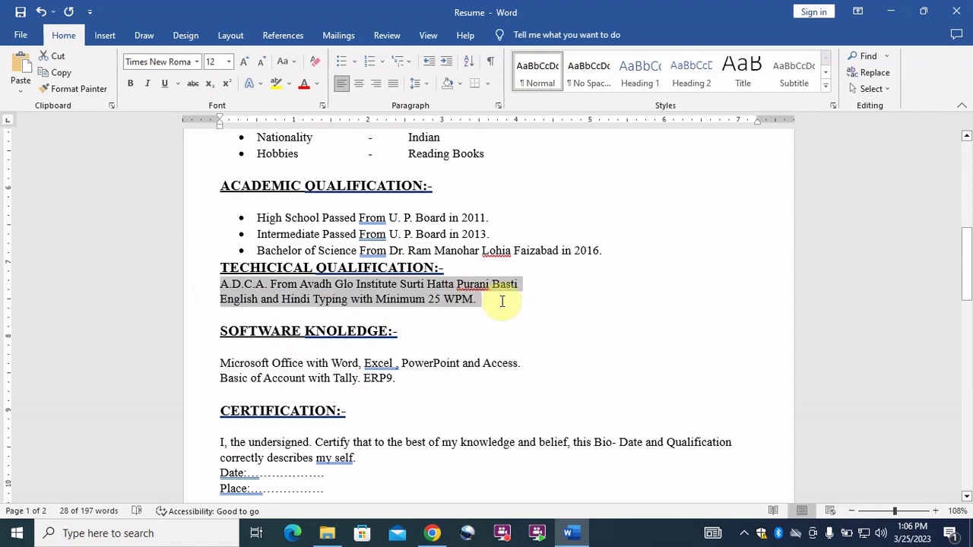
click(341, 66)
Bullet the software knowledge lines and the certification paragraph
scroll(357, 175, down, 3)
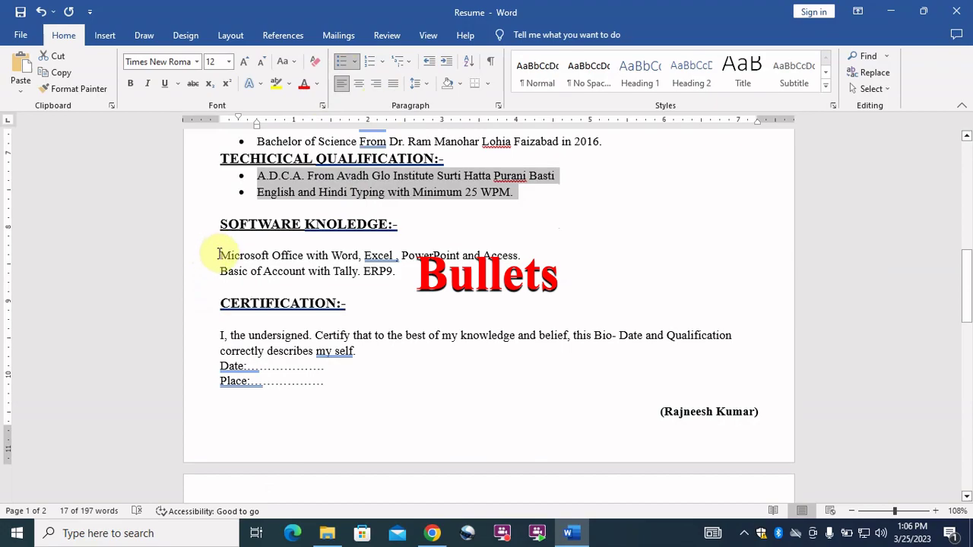
drag(219, 255, 422, 274)
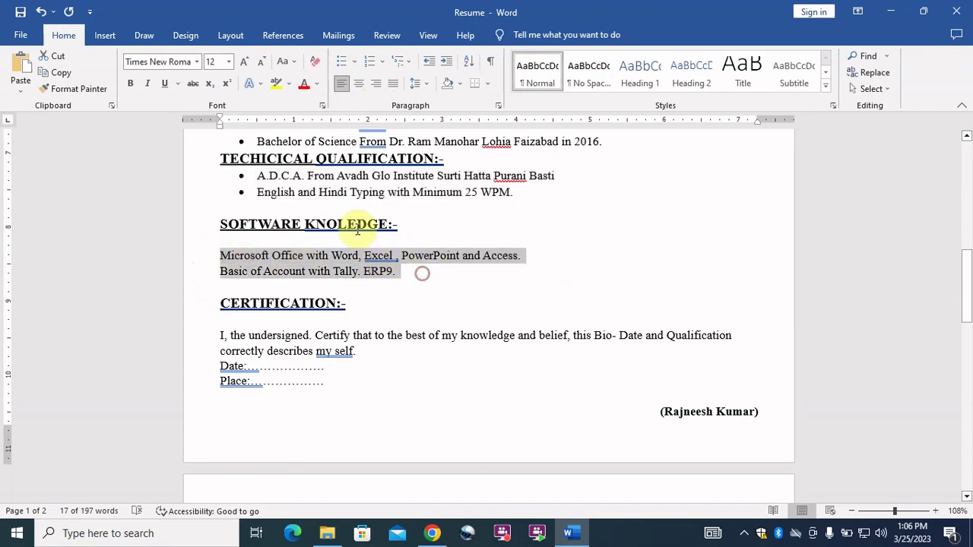
scroll(384, 266, down, 2)
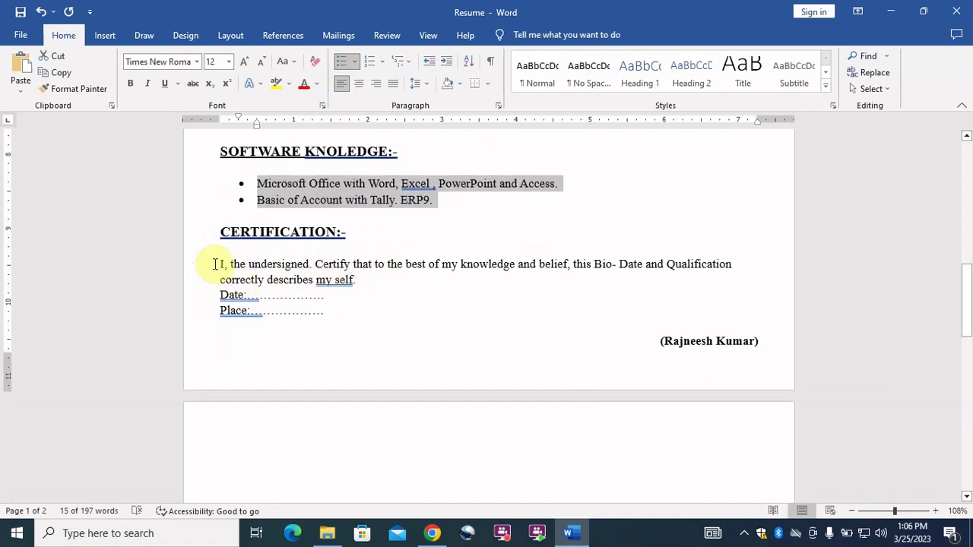
drag(219, 264, 361, 280)
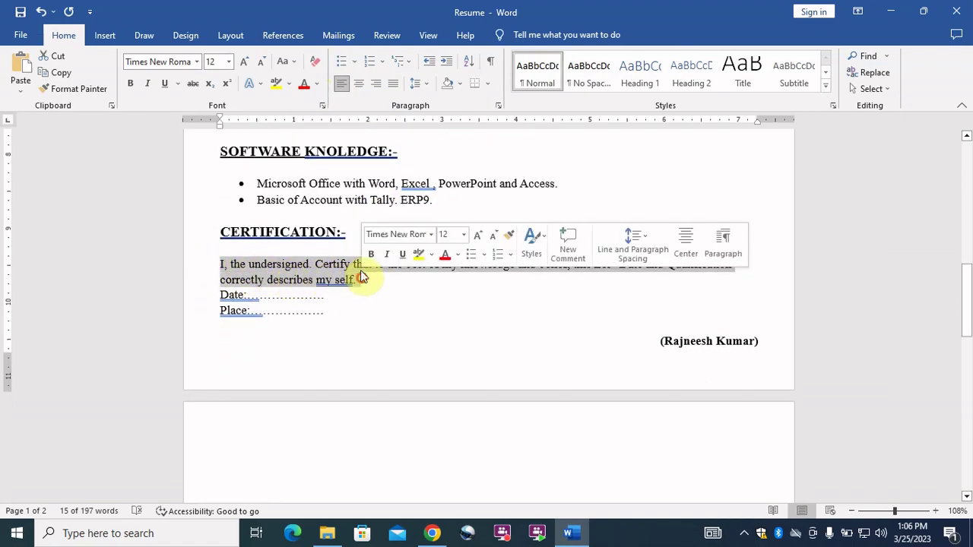
click(342, 63)
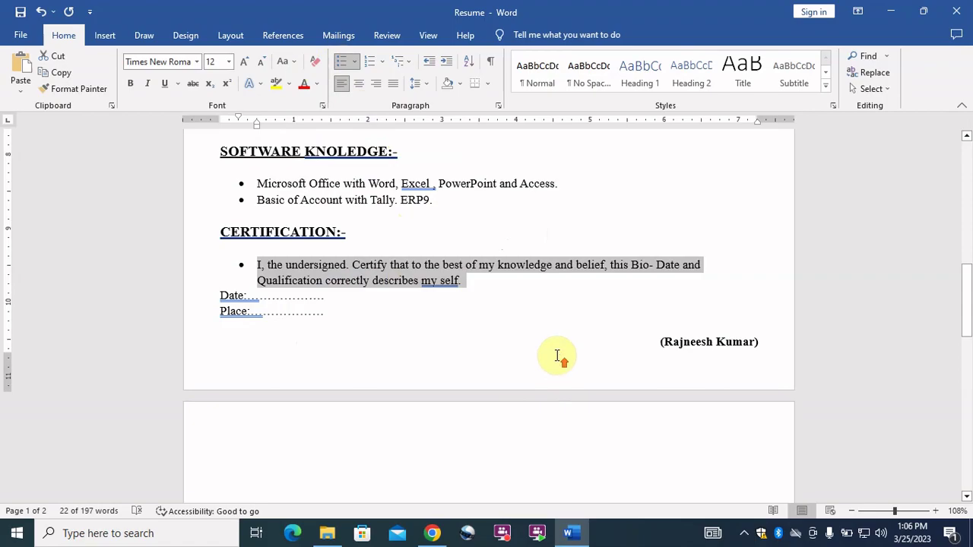
scroll(555, 357, up, 9)
click(605, 334)
scroll(605, 335, down, 10)
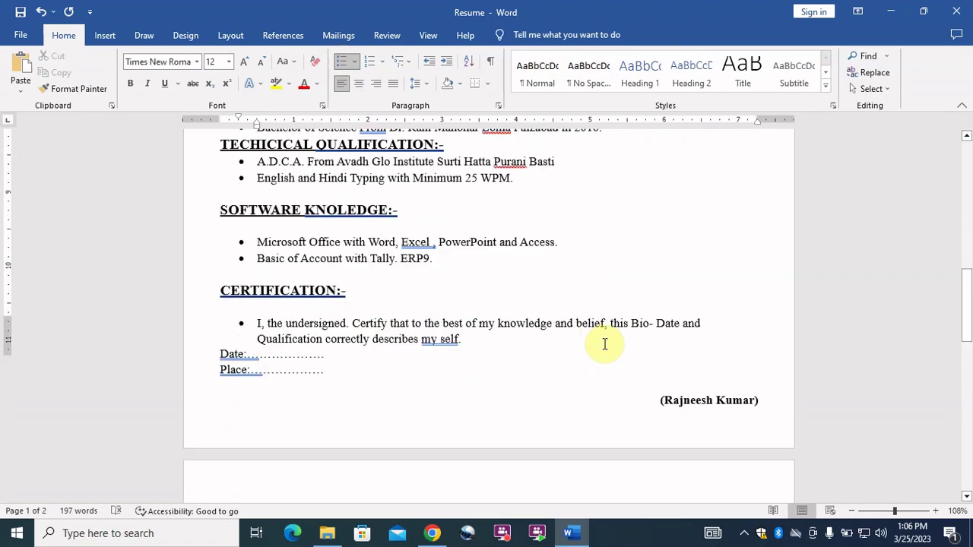
scroll(607, 338, up, 12)
scroll(608, 342, up, 3)
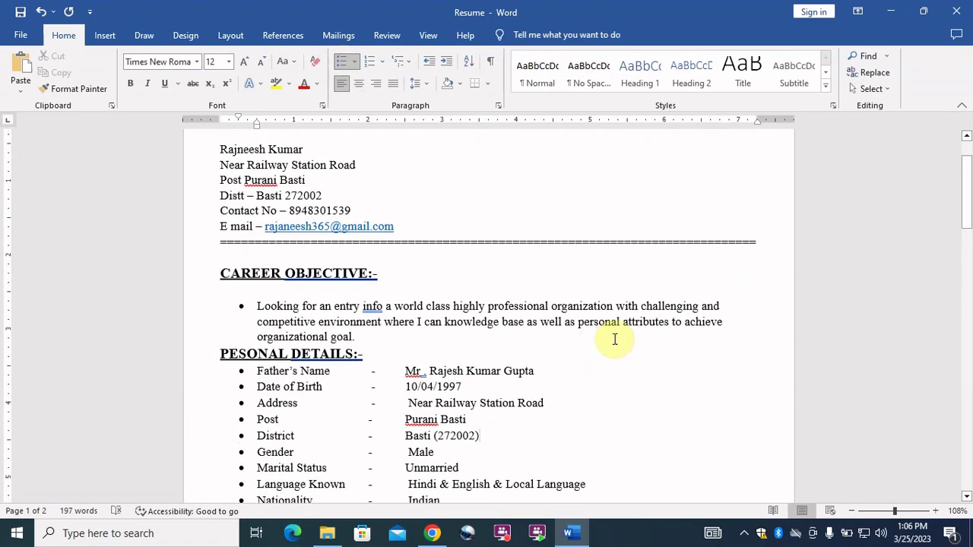